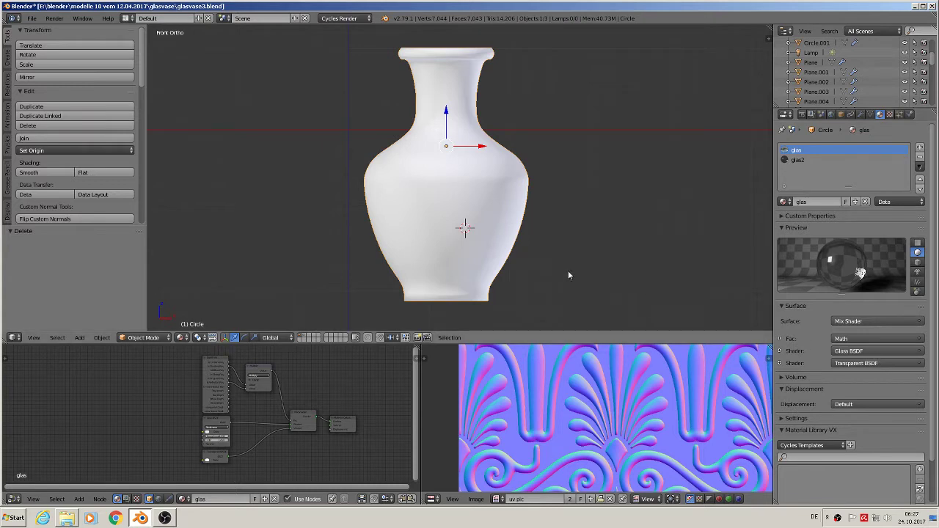
# Turn on the on-screen key display and pan the material node tree into view.
pyautogui.press('n')
pyautogui.click(727, 254)
pyautogui.press('n')
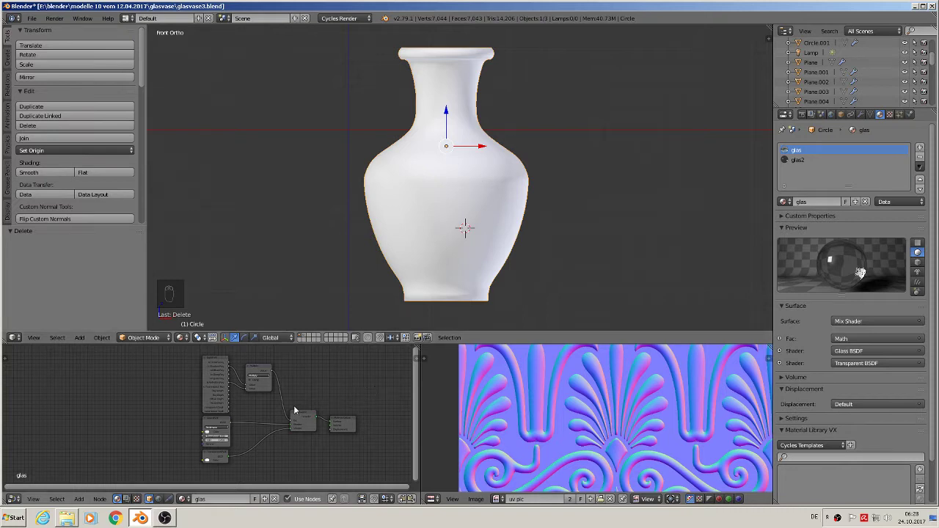
pyautogui.moveTo(258, 407); pyautogui.dragTo(318, 412, button='middle')
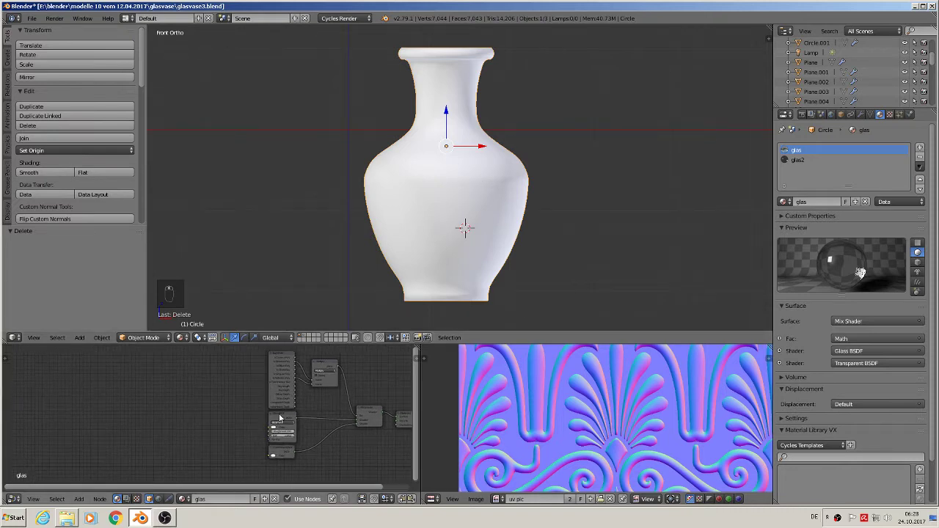
pyautogui.scroll(3, 280, 418)
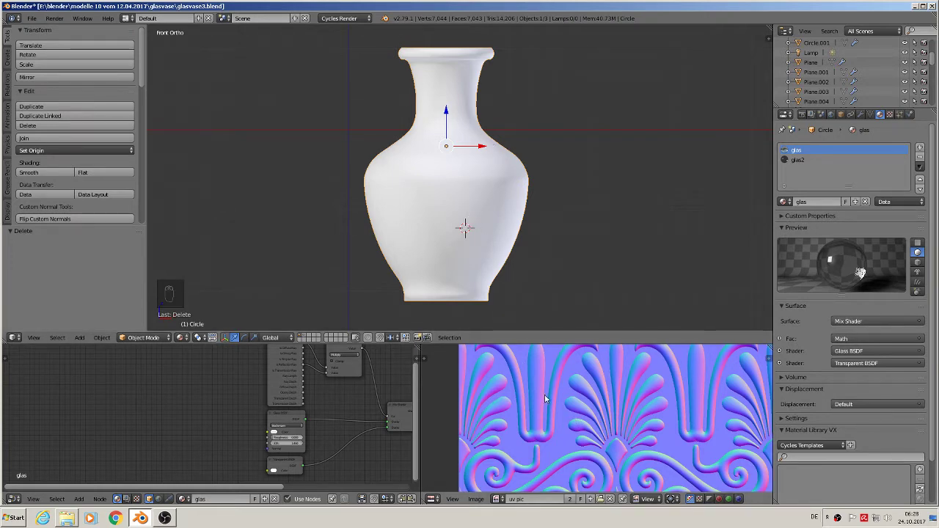
# Select all vase geometry, unwrap it with Cylinder Projection, and return to Object Mode.
pyautogui.press('Tab')
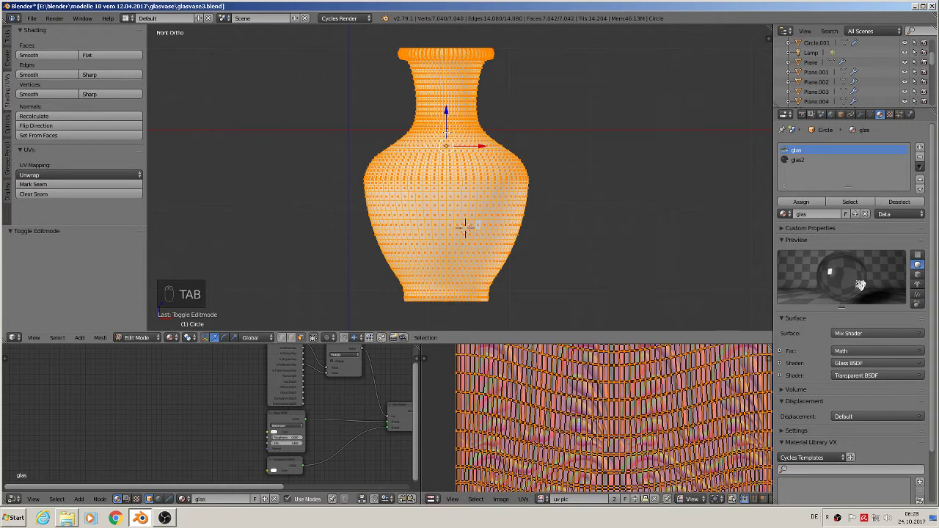
pyautogui.press('a')
pyautogui.press('a')
pyautogui.press('a')
pyautogui.press('a')
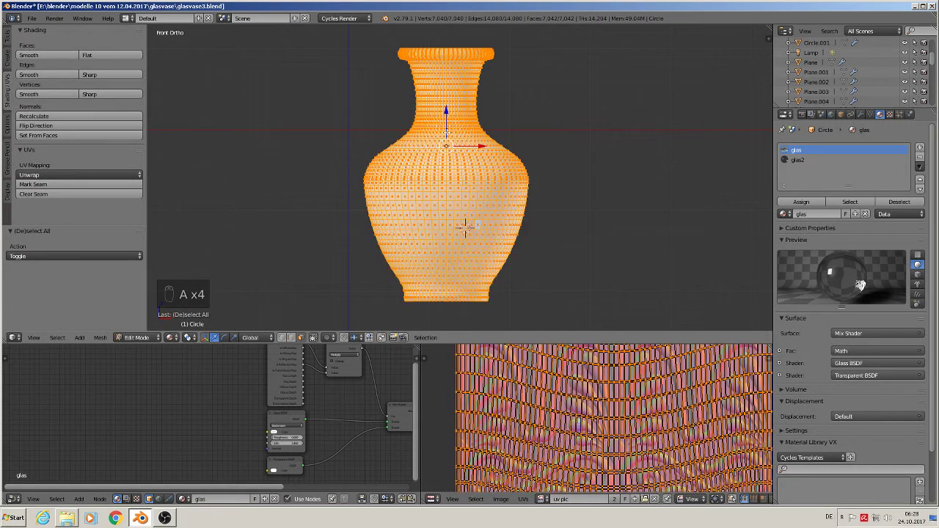
pyautogui.press('u')
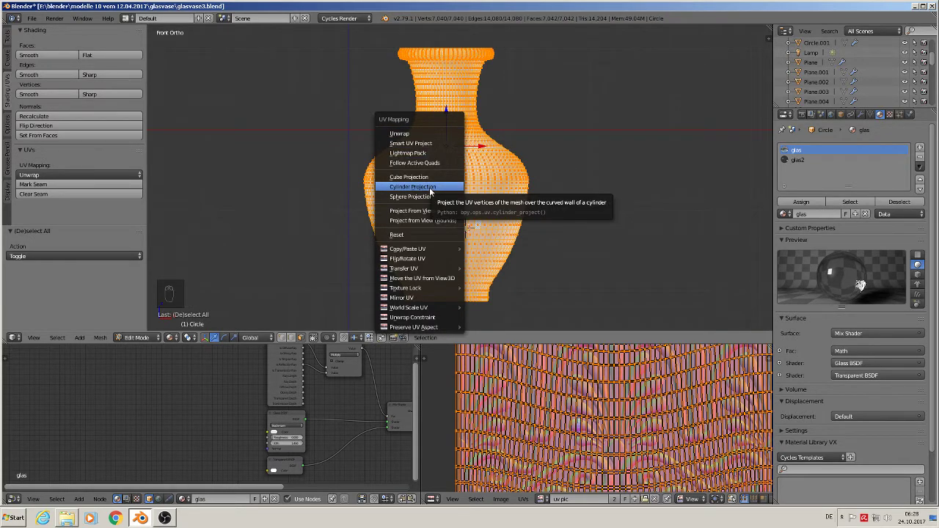
pyautogui.click(426, 187)
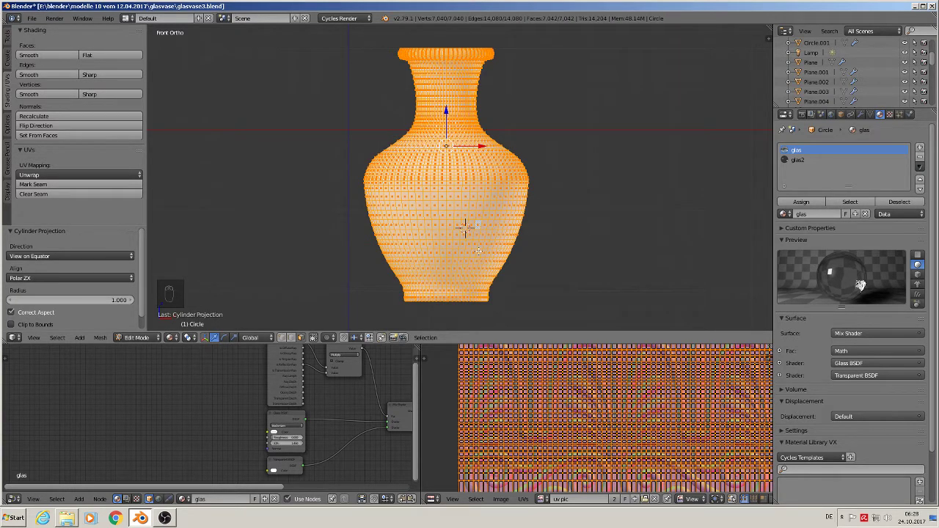
pyautogui.scroll(-2, 609, 433)
pyautogui.scroll(3, 620, 444)
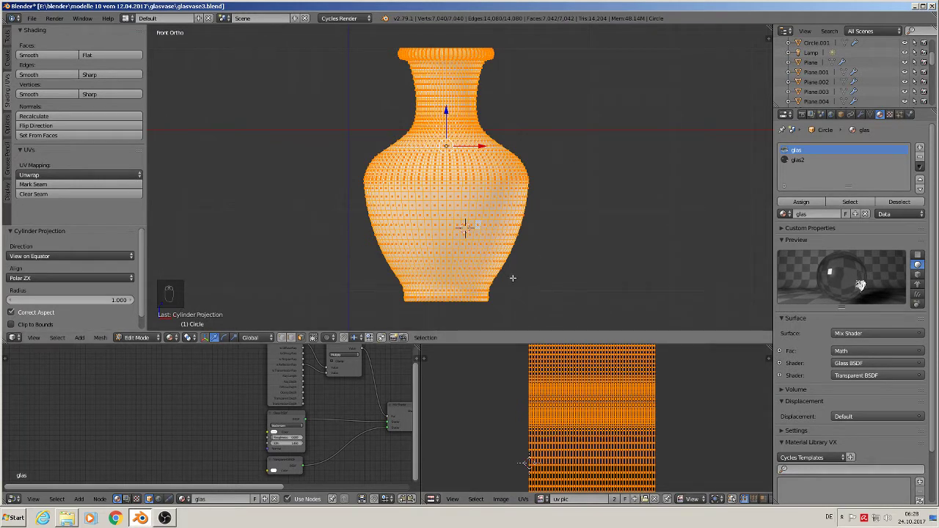
pyautogui.press('Tab')
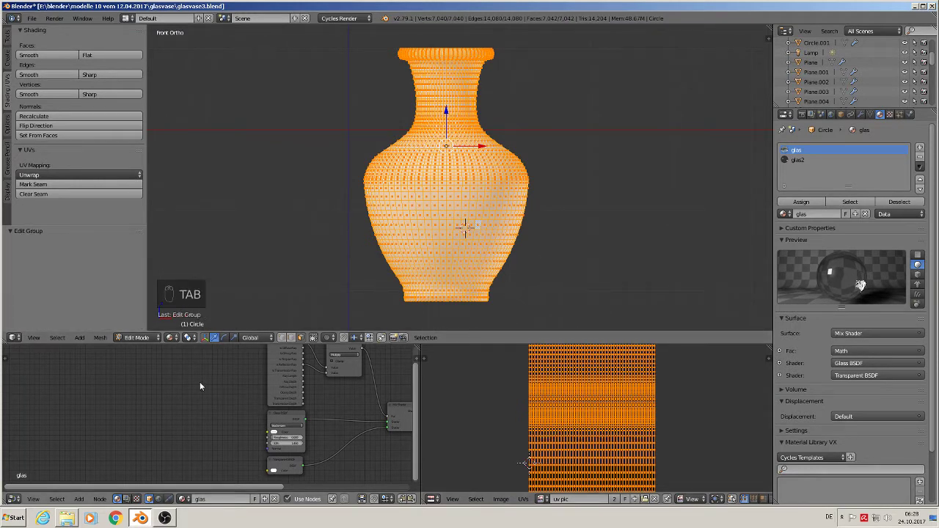
pyautogui.press('Tab')
pyautogui.scroll(1, 311, 400)
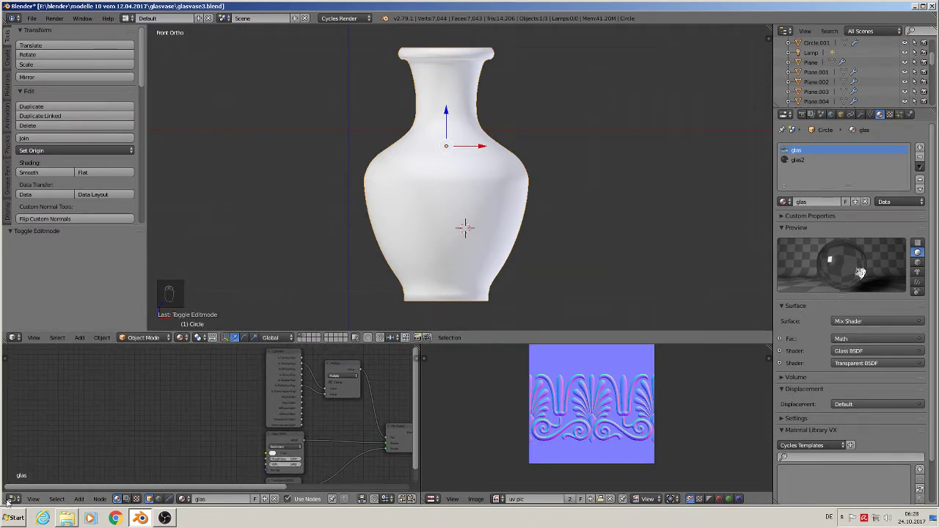
# Add a Texture Coordinate node on the left of the glas material tree.
pyautogui.moveTo(197, 399); pyautogui.dragTo(249, 388, button='middle')
pyautogui.keyDown('ctrl'); pyautogui.scroll(5, 264, 420); pyautogui.keyUp('ctrl')
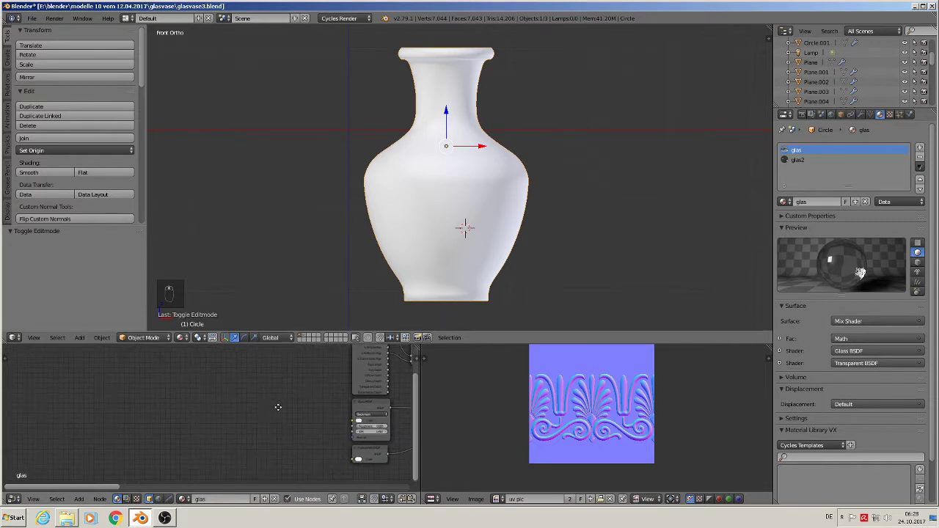
pyautogui.click(80, 499)
pyautogui.moveTo(94, 480)
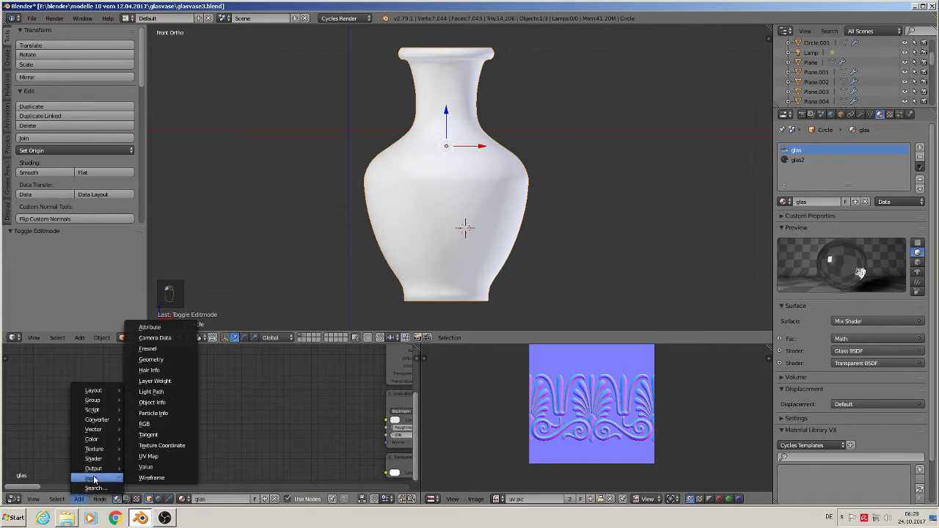
pyautogui.click(154, 446)
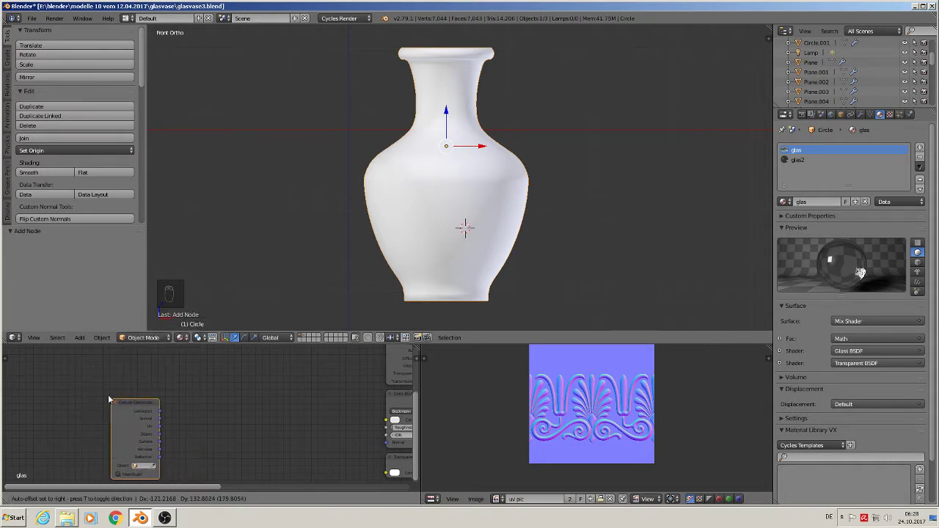
pyautogui.click(61, 387)
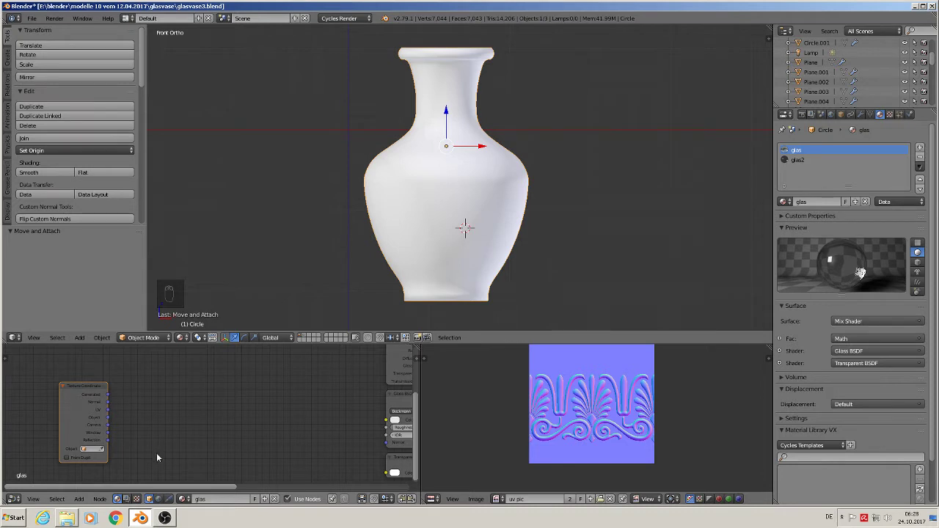
# Add a Mapping node set to Texture type and shift both nodes further left.
pyautogui.click(79, 499)
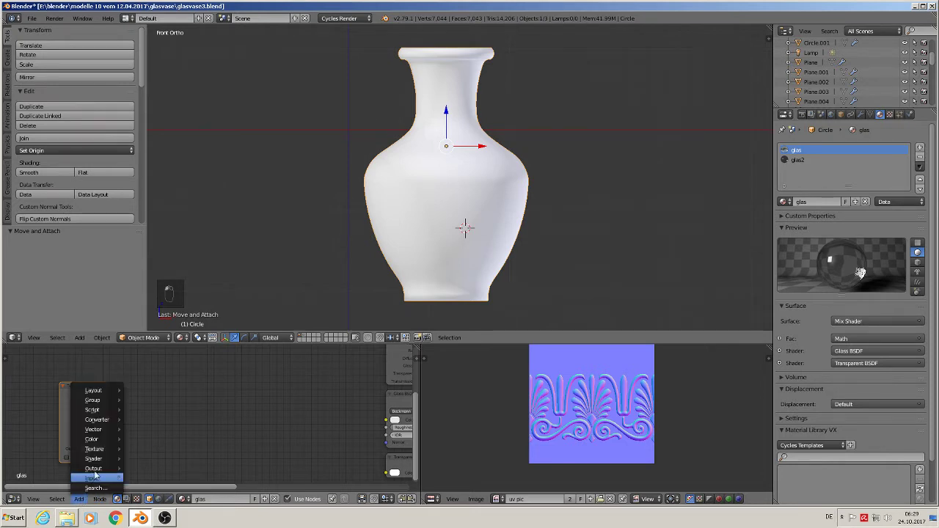
pyautogui.moveTo(106, 430)
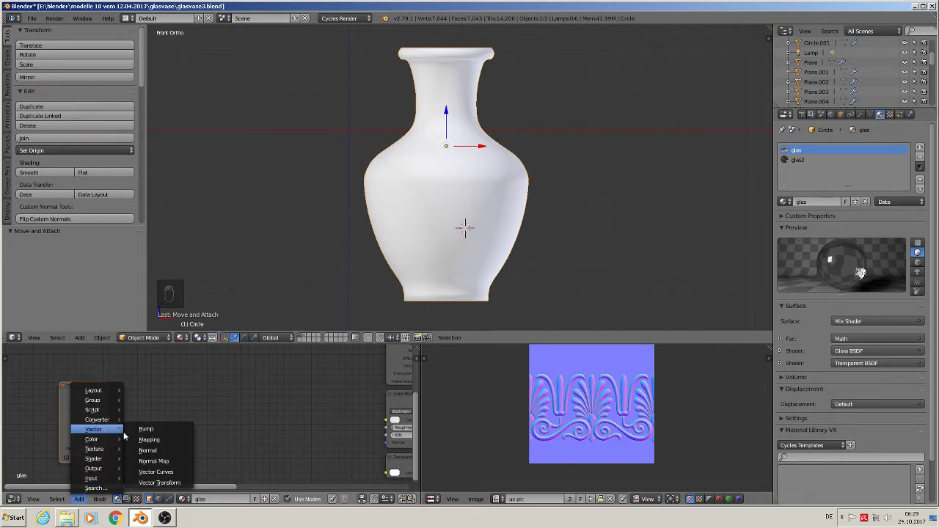
pyautogui.click(149, 439)
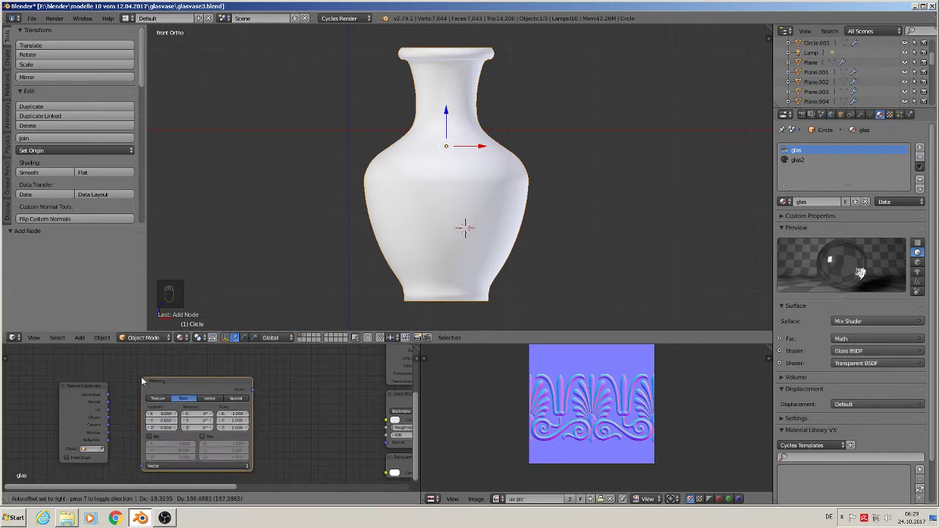
pyautogui.click(137, 375)
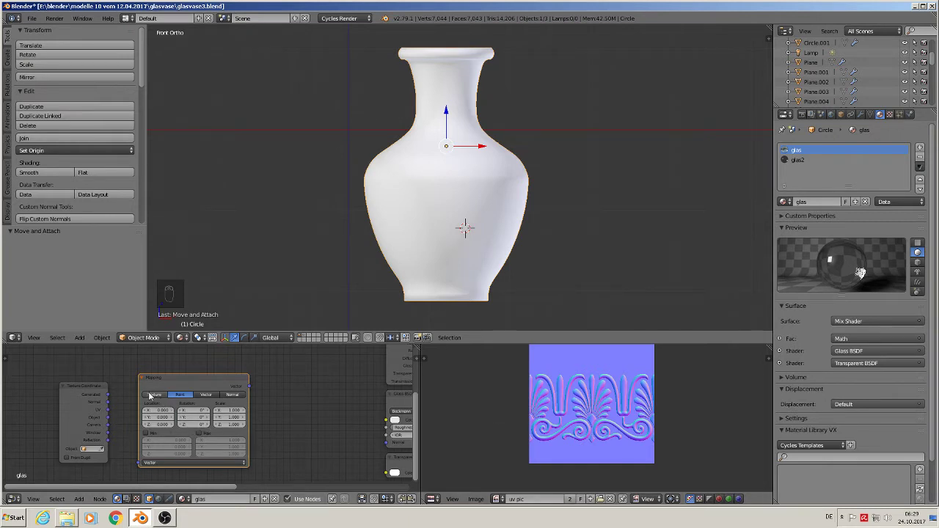
pyautogui.click(154, 397)
pyautogui.moveTo(88, 397); pyautogui.dragTo(49, 388)
pyautogui.moveTo(199, 392); pyautogui.dragTo(152, 384)
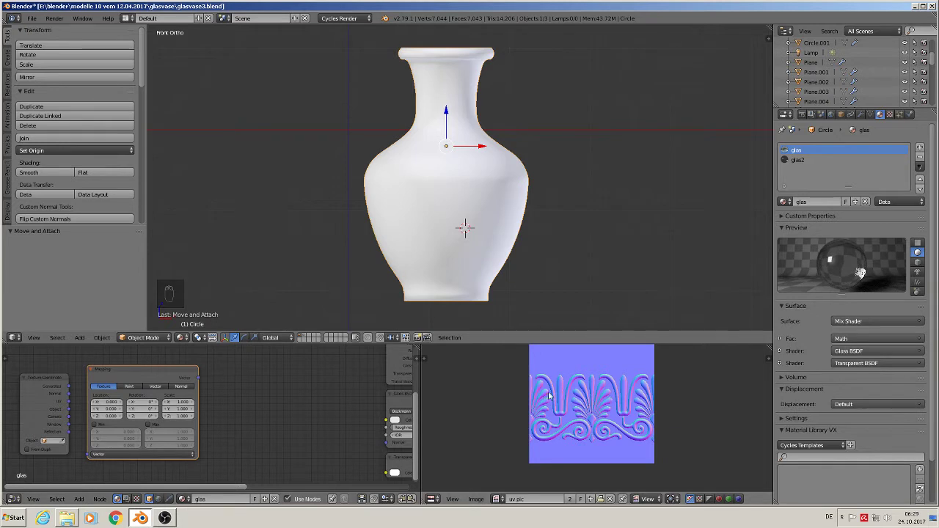
# Add an Image Texture node to the right of the Mapping node.
pyautogui.click(79, 499)
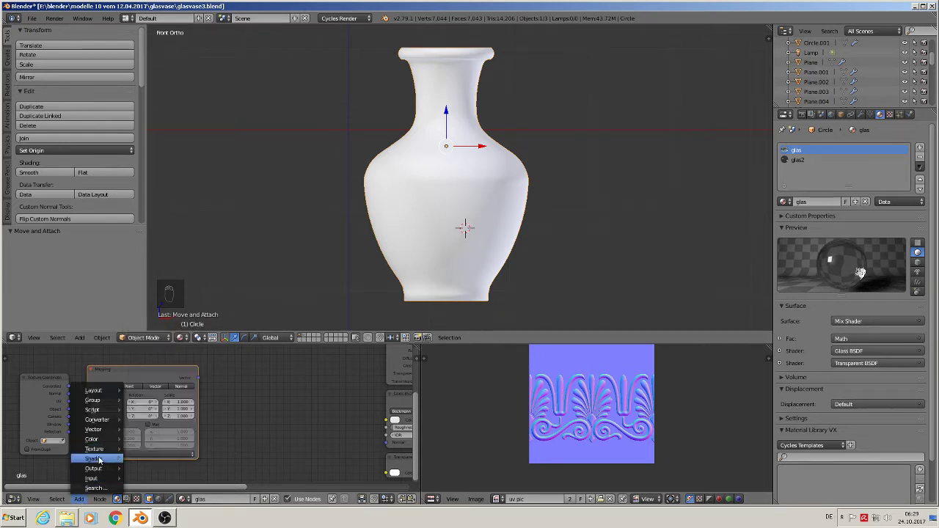
pyautogui.moveTo(97, 455)
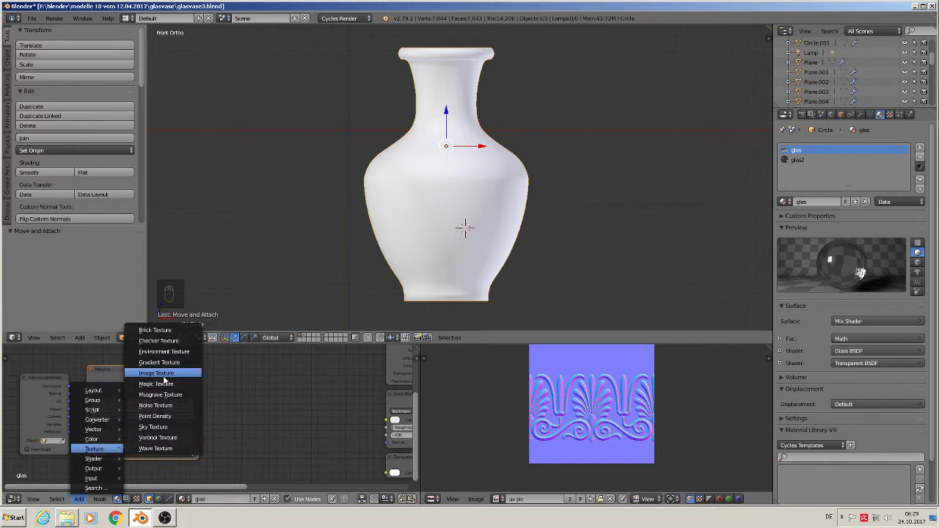
pyautogui.click(167, 379)
pyautogui.click(227, 380)
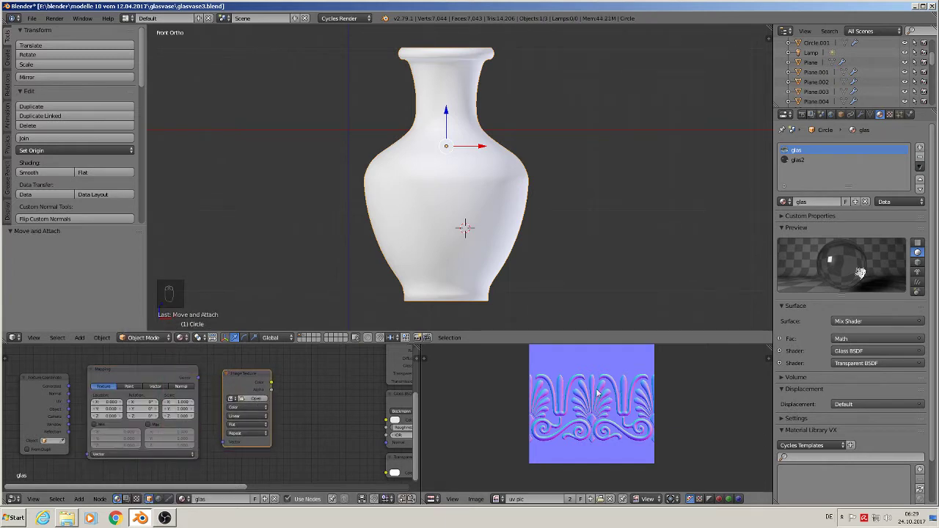
# Add a Normal Map node beside the Image Texture node.
pyautogui.click(78, 500)
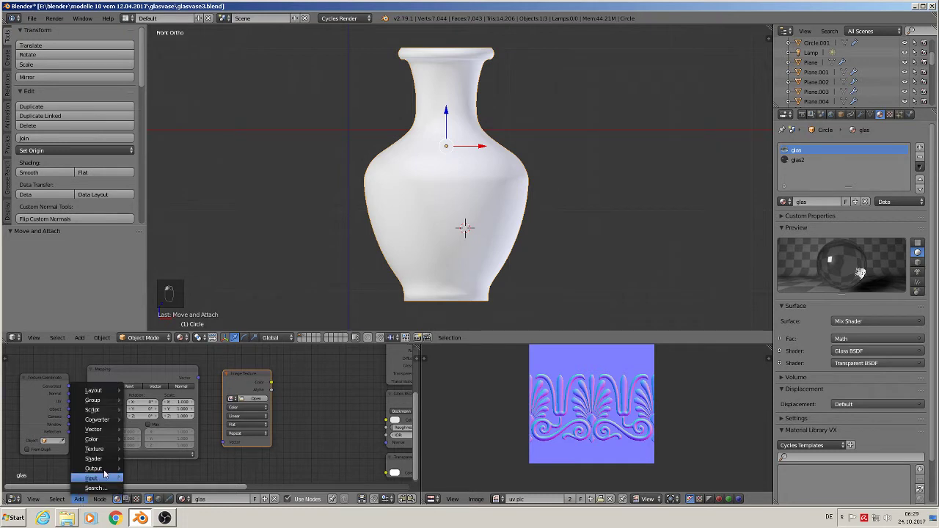
pyautogui.moveTo(98, 433)
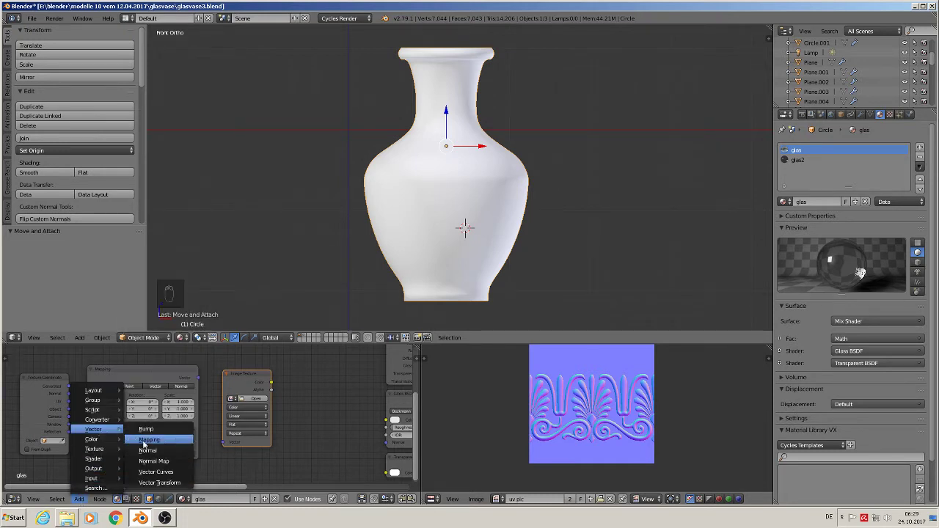
pyautogui.click(155, 464)
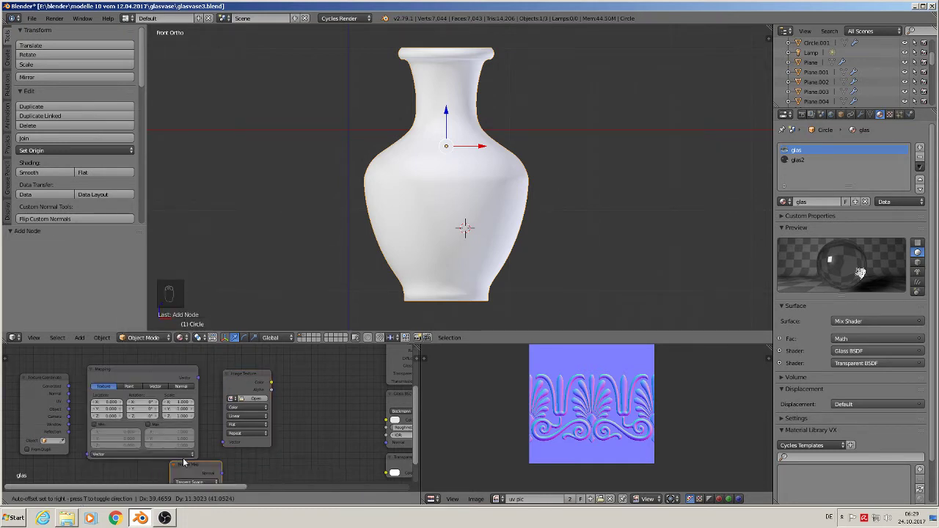
pyautogui.click(294, 387)
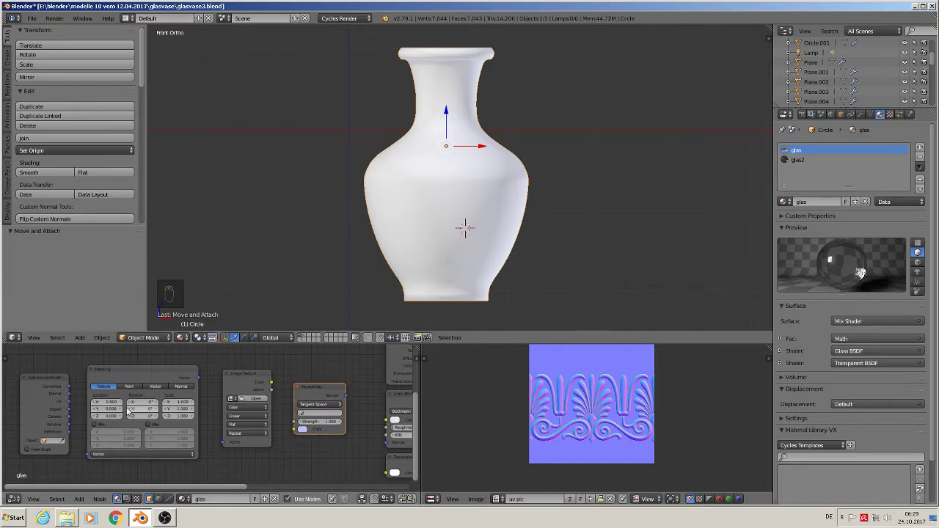
pyautogui.scroll(2, 177, 407)
pyautogui.scroll(1, 176, 407)
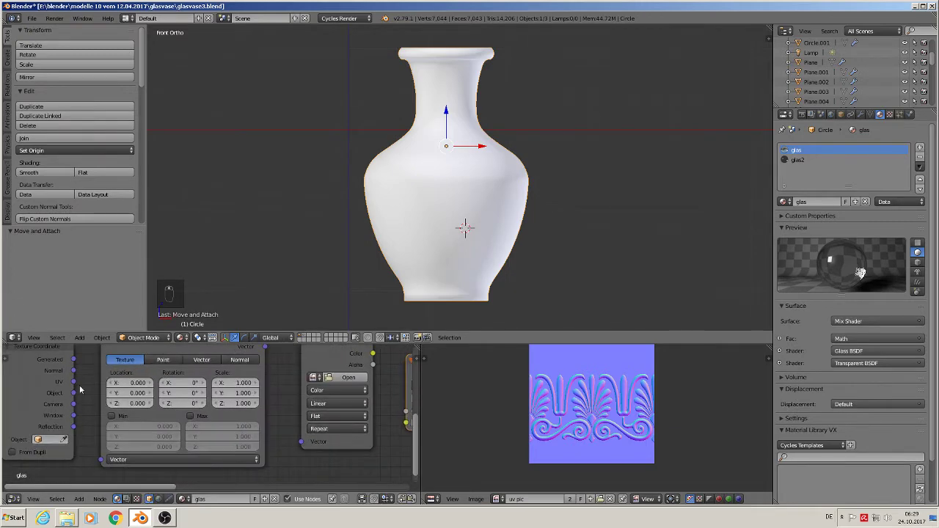
# Link Texture Coordinate UV to Mapping, Mapping to Image Texture Vector, and image Color to Normal Map Color.
pyautogui.moveTo(77, 387); pyautogui.dragTo(88, 400, button='middle')
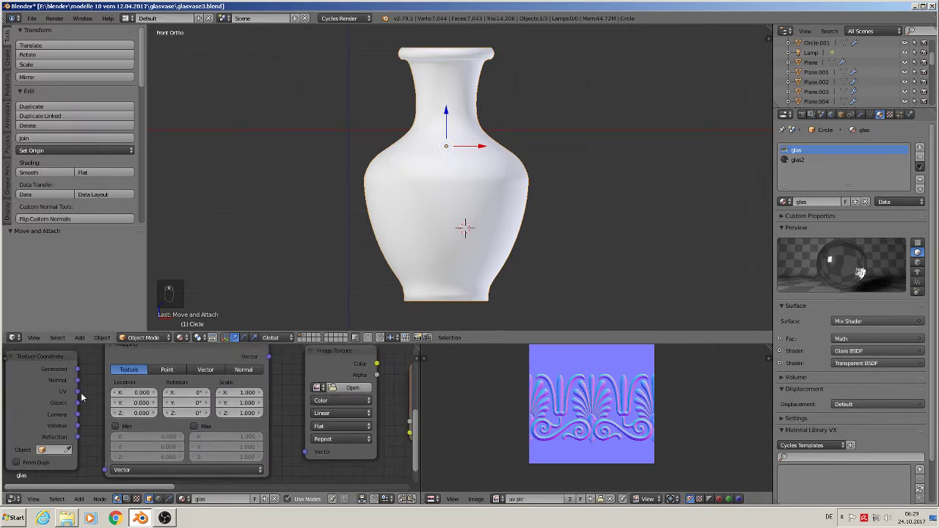
pyautogui.scroll(-1, 82, 398)
pyautogui.moveTo(78, 393); pyautogui.dragTo(103, 465)
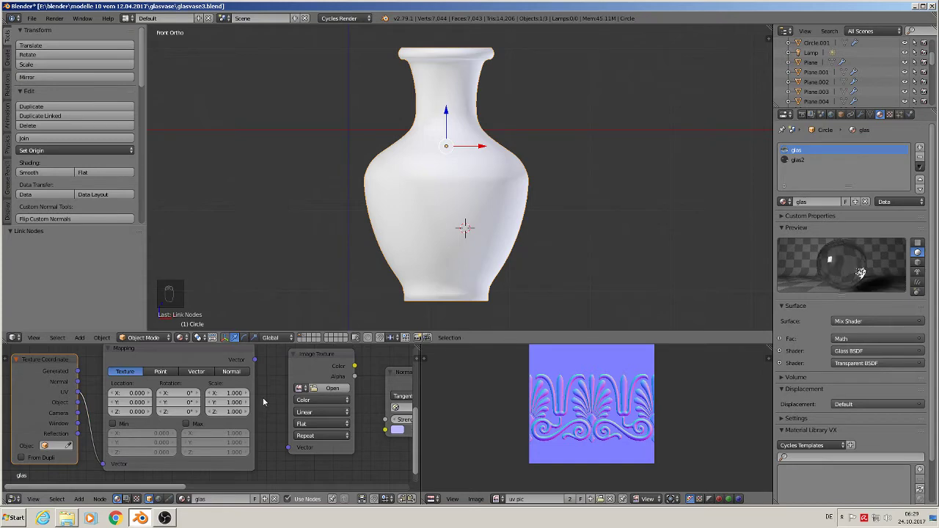
pyautogui.moveTo(256, 360); pyautogui.dragTo(288, 449)
pyautogui.moveTo(356, 367); pyautogui.dragTo(224, 387, button='middle')
pyautogui.moveTo(224, 386); pyautogui.dragTo(254, 450)
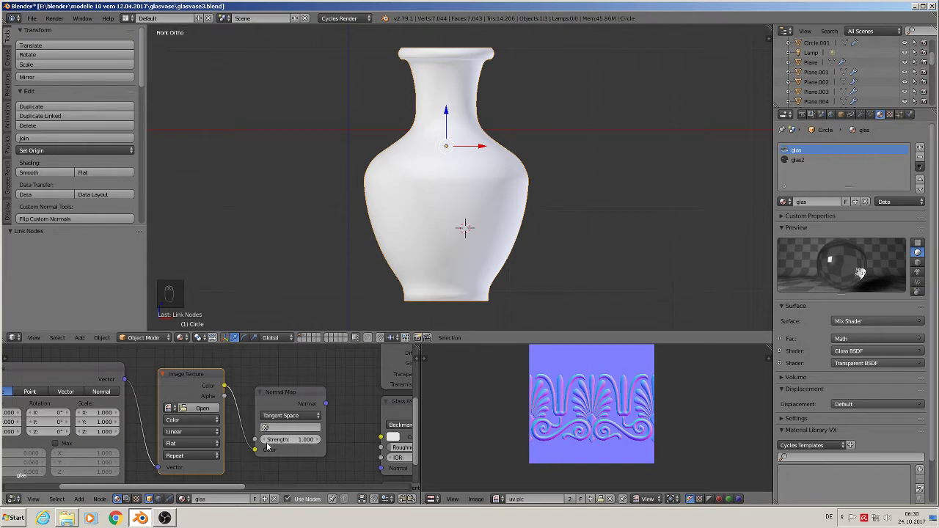
# Load uv pic.jpg into the Image Texture node, browsing files as thumbnails.
pyautogui.click(195, 409)
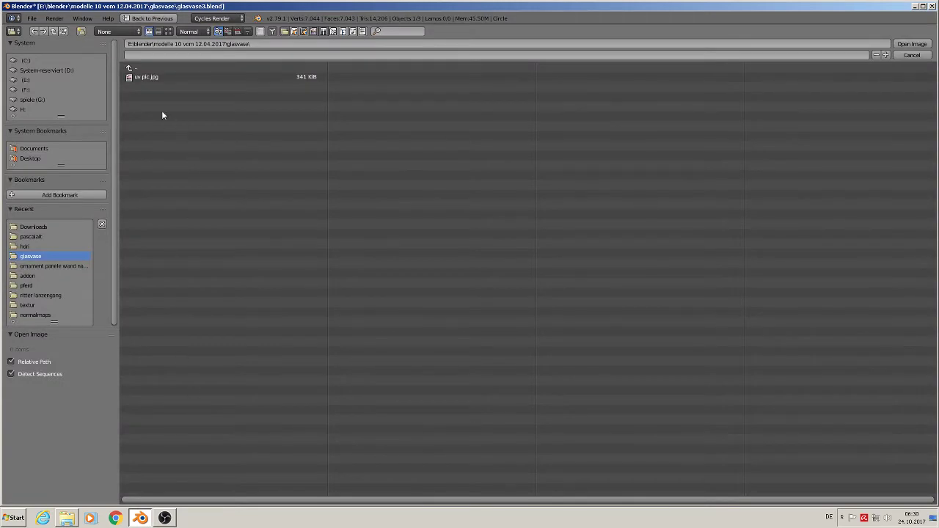
pyautogui.click(168, 31)
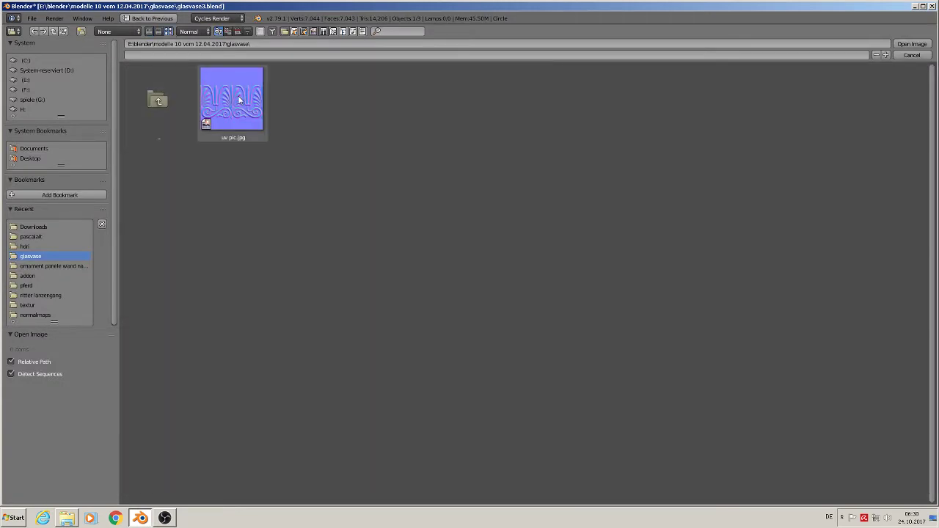
pyautogui.doubleClick(239, 101)
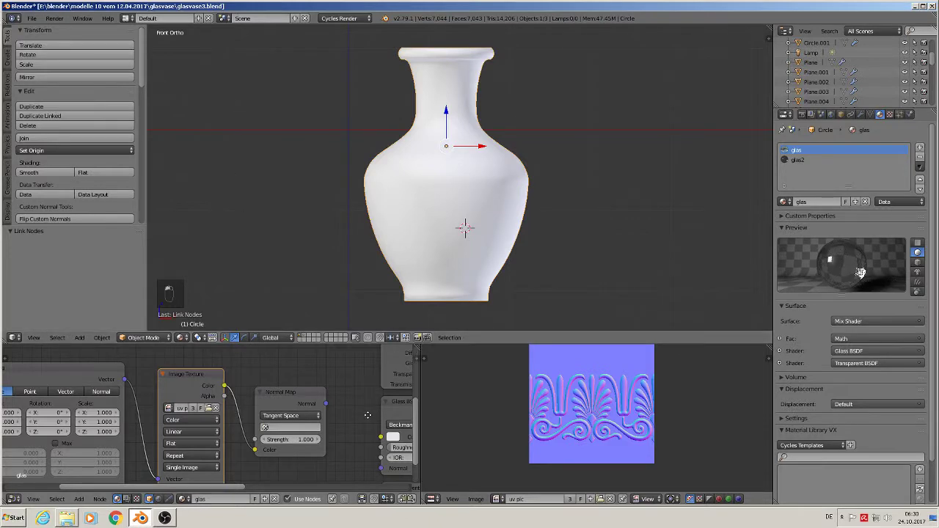
# Set the Normal Map's UV map to UVMap and connect its output to the Glass BSDF Normal.
pyautogui.moveTo(367, 416); pyautogui.dragTo(342, 415, button='middle')
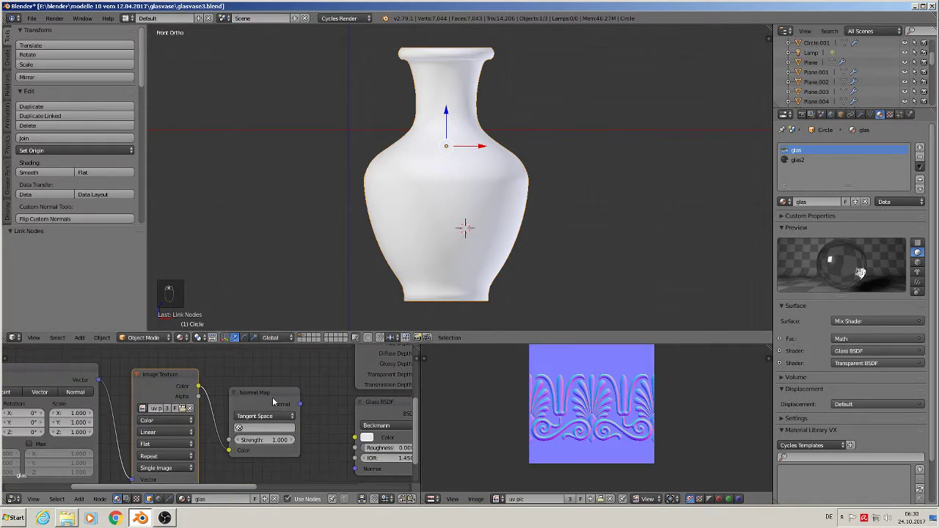
pyautogui.click(247, 430)
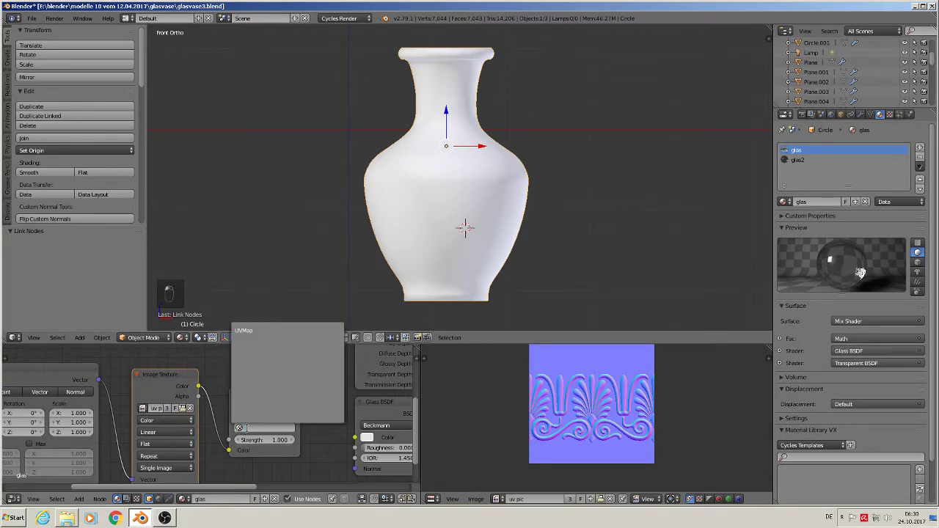
pyautogui.click(260, 329)
pyautogui.moveTo(315, 413); pyautogui.dragTo(180, 412, button='middle')
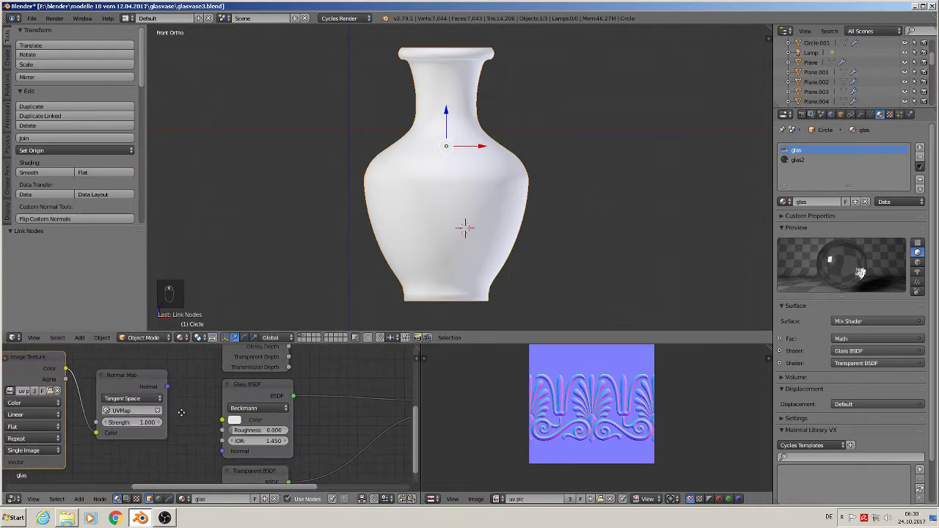
pyautogui.scroll(-2, 213, 431)
pyautogui.scroll(2, 220, 429)
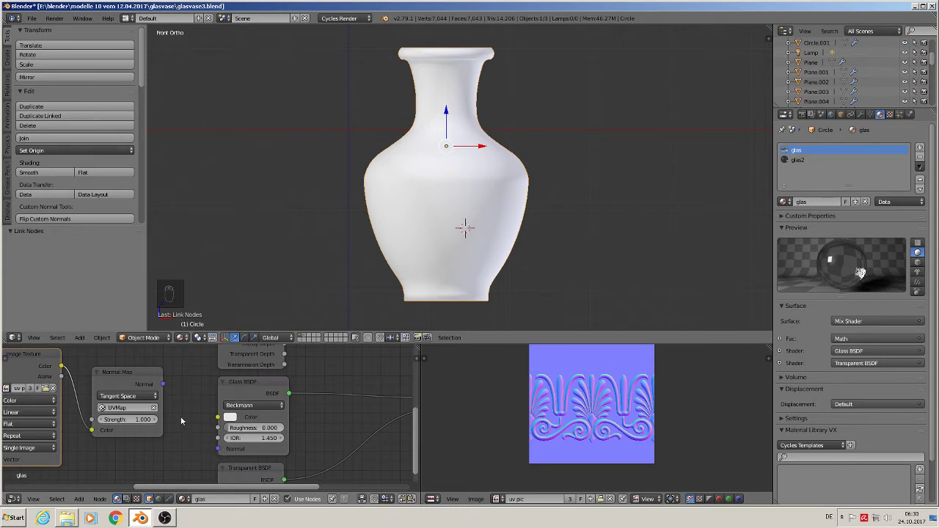
pyautogui.moveTo(165, 386); pyautogui.dragTo(218, 449)
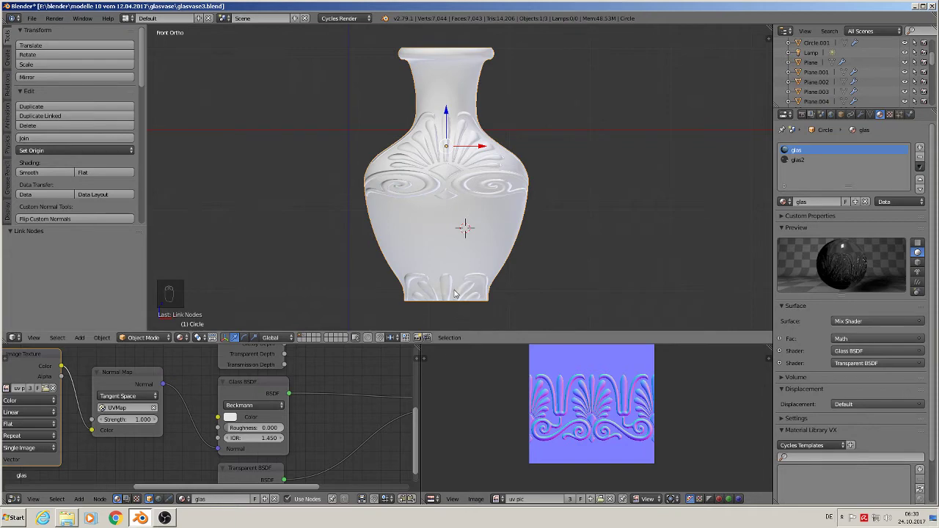
# Enable the Mapping node's Min and Max clamping, limiting the ornament to a single band.
pyautogui.keyDown('ctrl'); pyautogui.hscroll(-10, 104, 465); pyautogui.keyUp('ctrl')
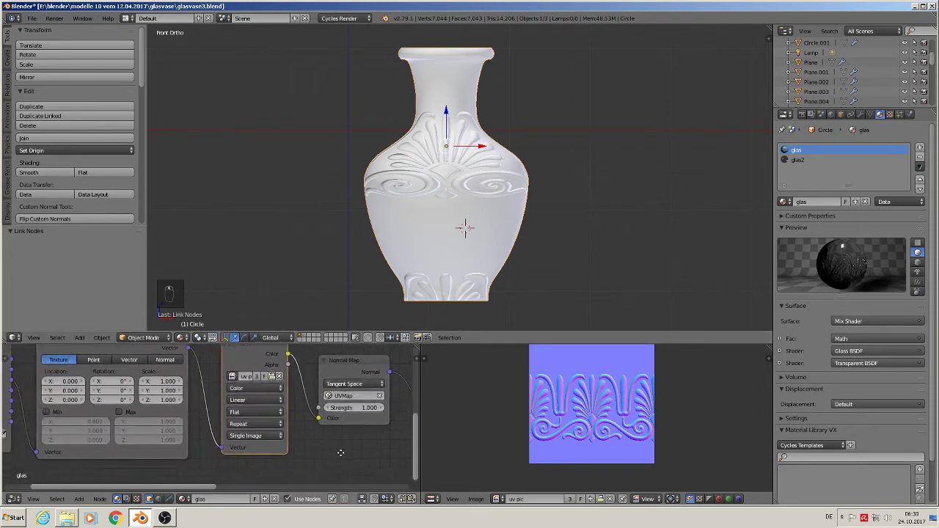
pyautogui.scroll(1, 190, 433)
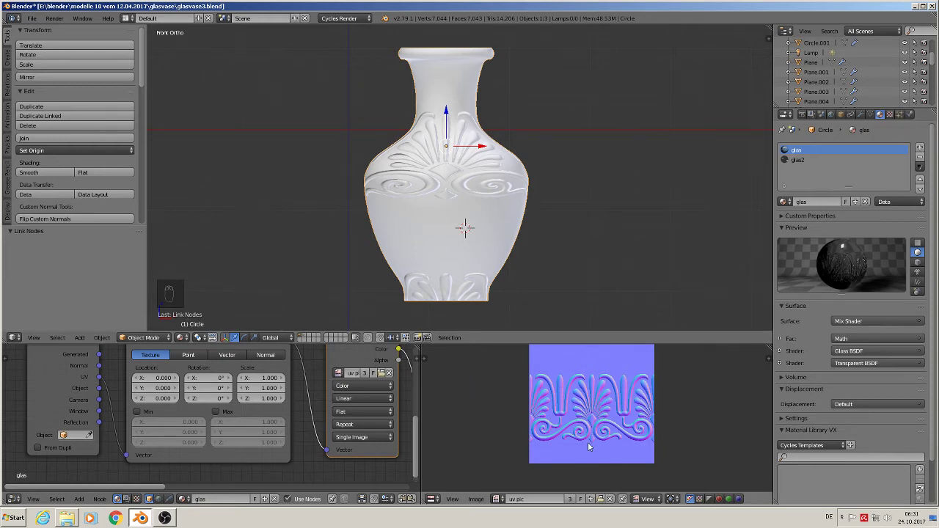
pyautogui.click(138, 411)
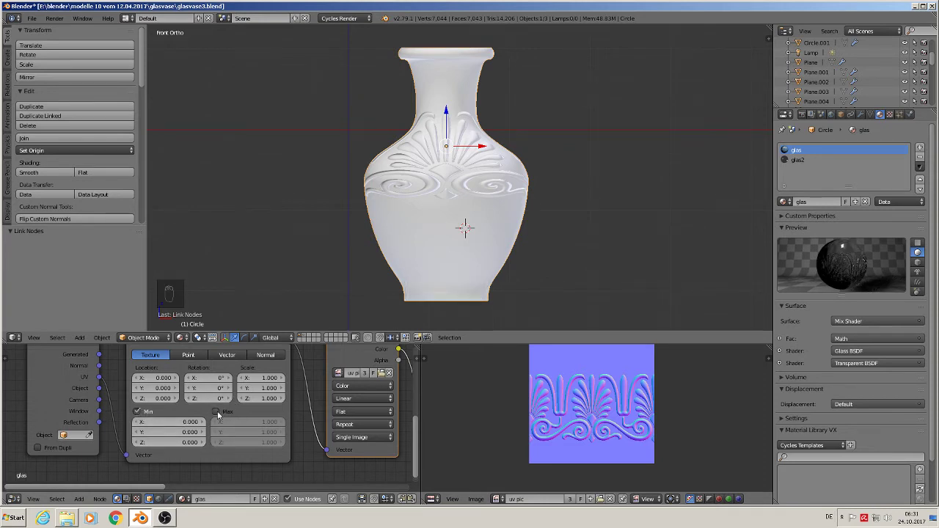
pyautogui.click(216, 412)
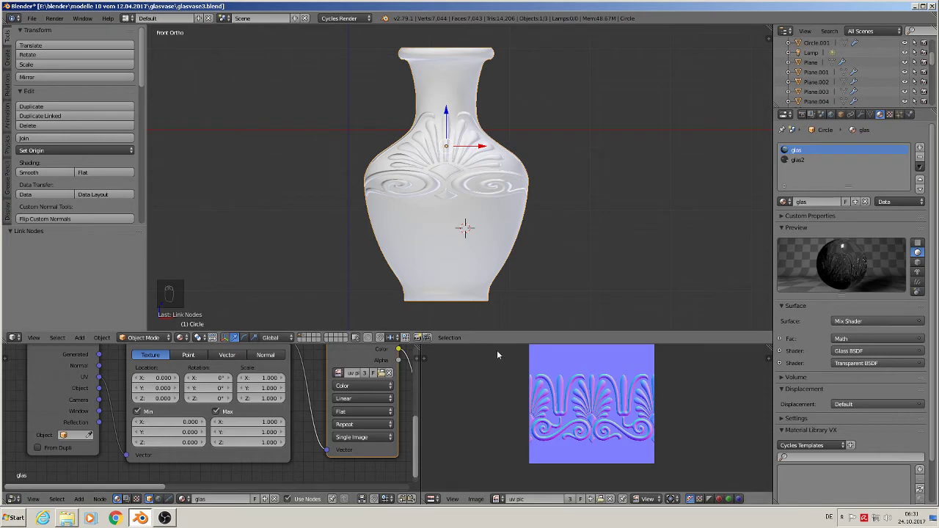
# Move the vase's UVs up about 0.426, then deselect, exit Edit Mode, and orbit to view it.
pyautogui.press('Tab')
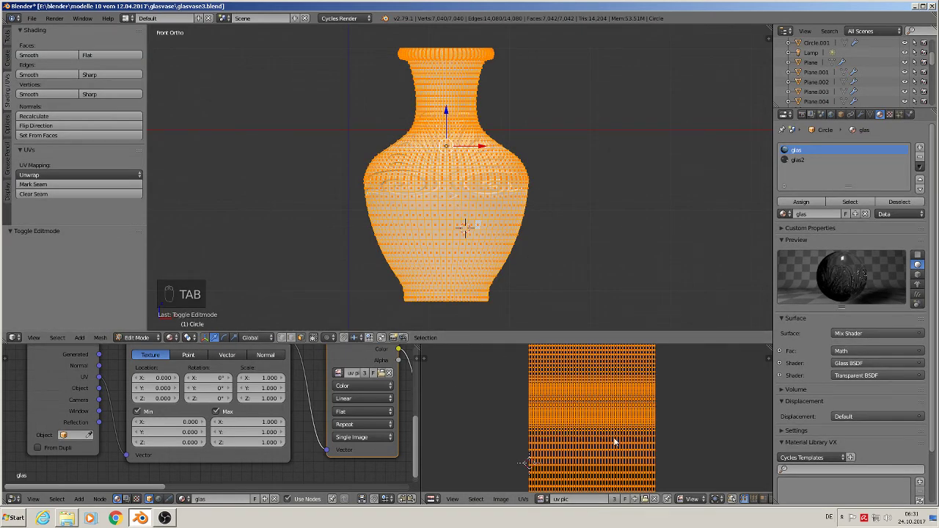
pyautogui.press('g')
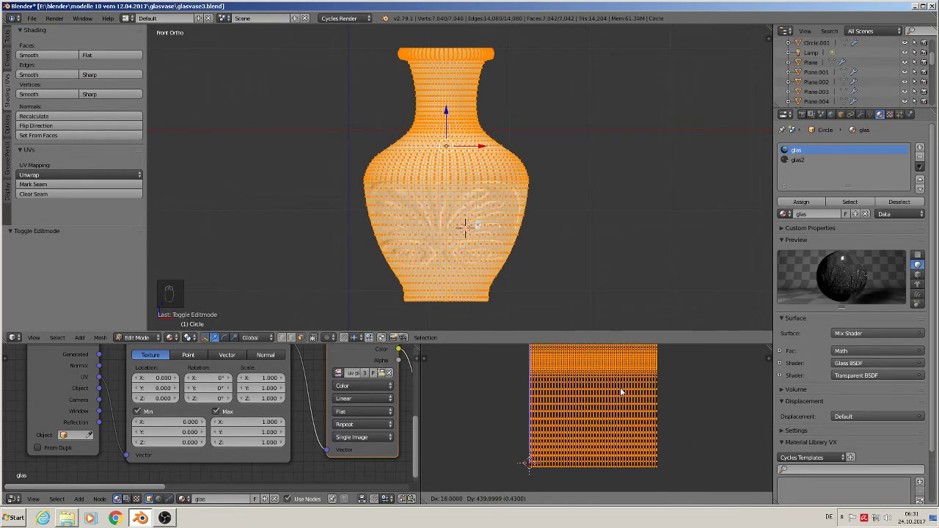
pyautogui.click(619, 394)
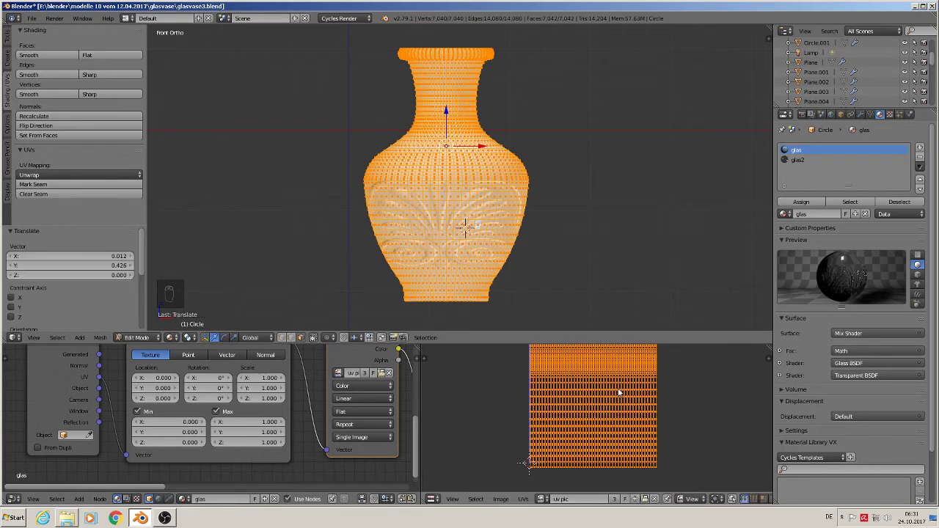
pyautogui.press('a')
pyautogui.press('Tab')
pyautogui.moveTo(531, 256); pyautogui.dragTo(571, 269, button='middle')
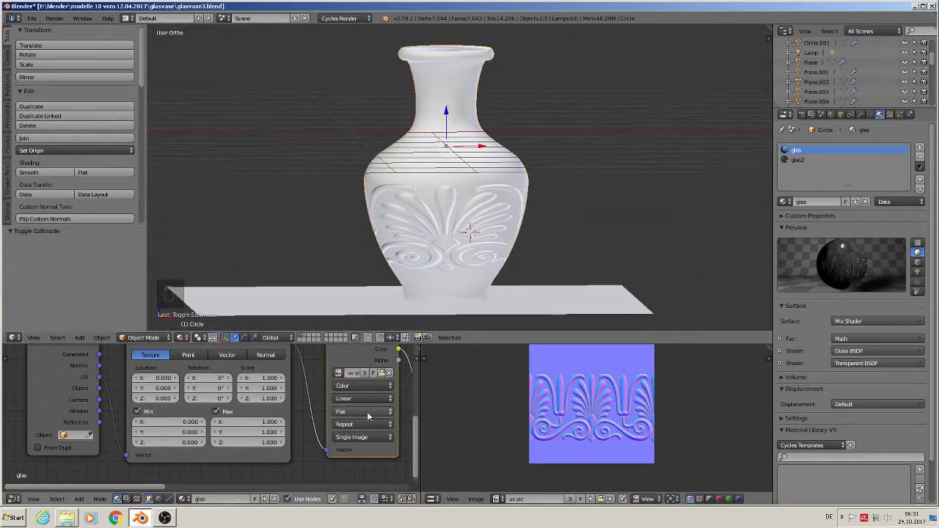
# Set the Mapping node's Max X to 2.
pyautogui.click(259, 425)
pyautogui.write('2')
pyautogui.press('Return')
pyautogui.moveTo(385, 258); pyautogui.dragTo(327, 308, button='middle')
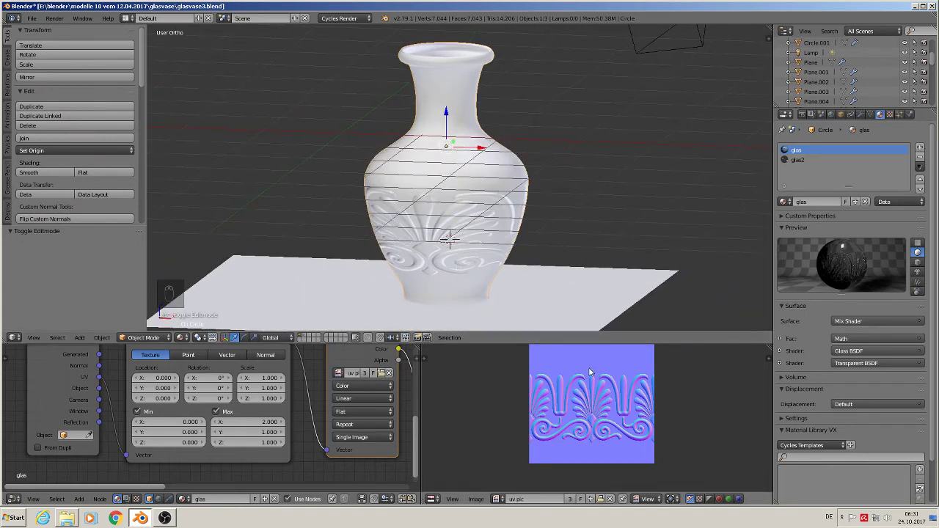
# Scale all the vase's UVs about 2.2 along X and orbit to check the ornament.
pyautogui.press('Tab')
pyautogui.press('Tab')
pyautogui.press('Tab')
pyautogui.press('a')
pyautogui.press('a')
pyautogui.press('a')
pyautogui.press('a')
pyautogui.press('s')
pyautogui.press('x')
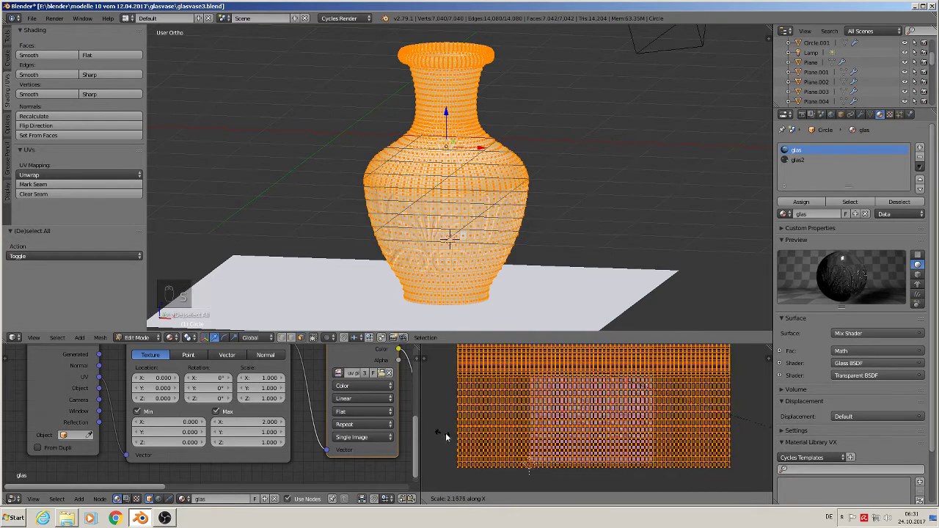
pyautogui.click(492, 440)
pyautogui.press('Tab')
pyautogui.scroll(3, 423, 257)
pyautogui.moveTo(353, 235); pyautogui.dragTo(495, 250, button='middle')
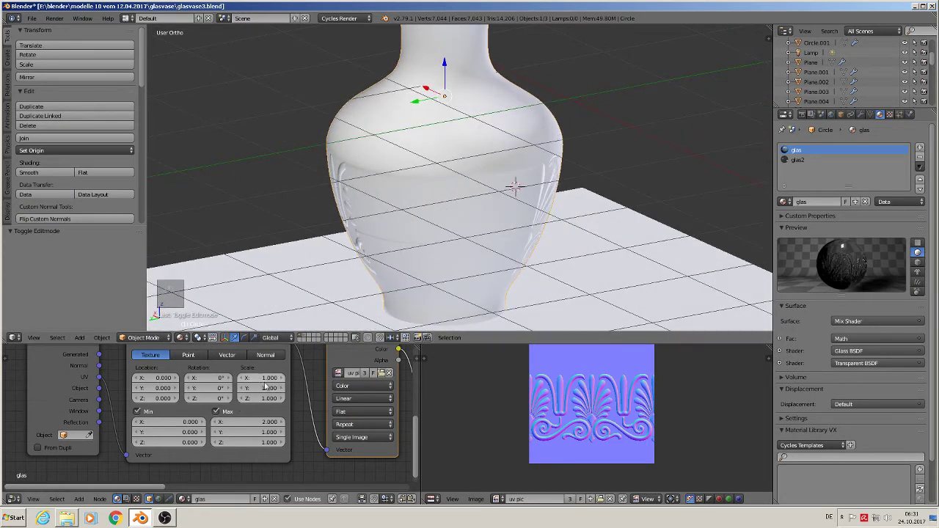
# Change the Mapping node's Max X to 3, then to 4.
pyautogui.click(272, 424)
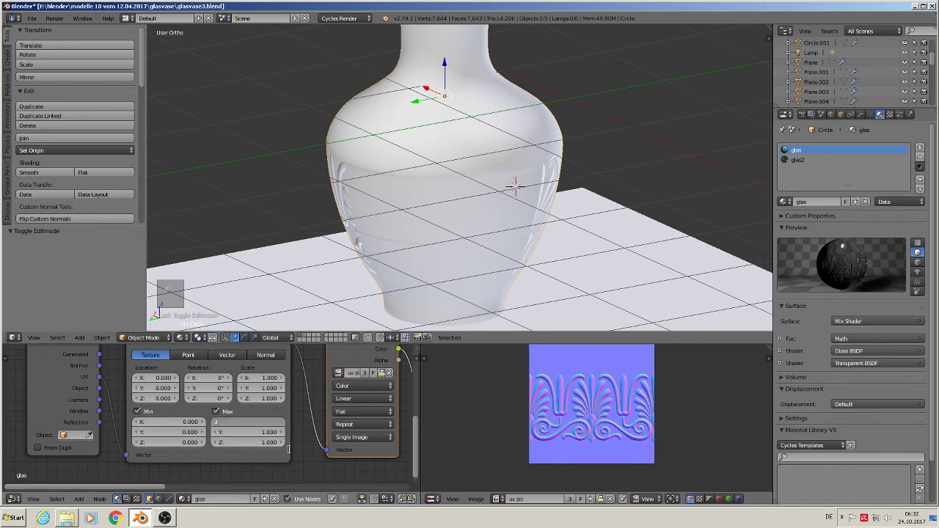
pyautogui.write('3')
pyautogui.press('Return')
pyautogui.write('4')
pyautogui.press('Return')
# Scale the vase's UVs to 0.362 along X and orbit to a frontal view.
pyautogui.press('Tab')
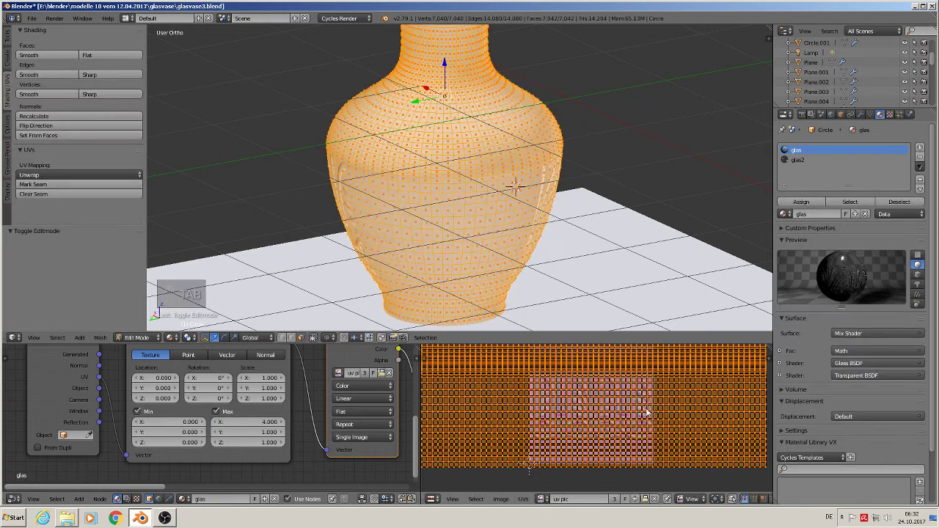
pyautogui.press('s')
pyautogui.press('x')
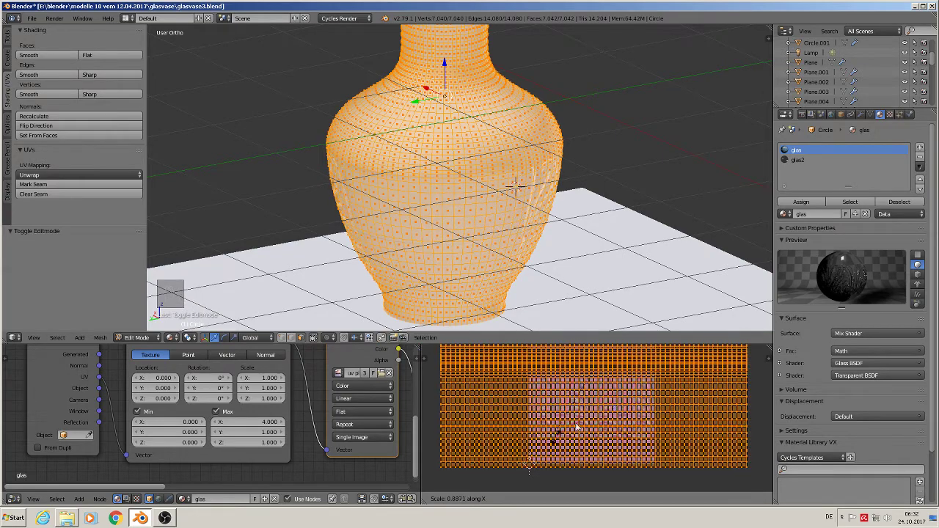
pyautogui.click(527, 462)
pyautogui.moveTo(451, 282); pyautogui.dragTo(292, 264, button='middle')
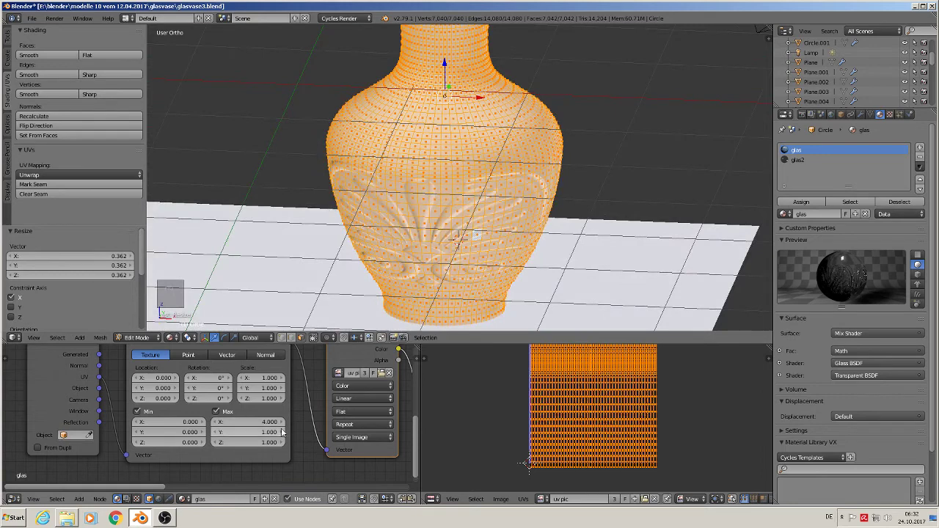
pyautogui.press('Tab')
pyautogui.moveTo(455, 237); pyautogui.dragTo(472, 214, button='middle')
pyautogui.scroll(-2, 470, 224)
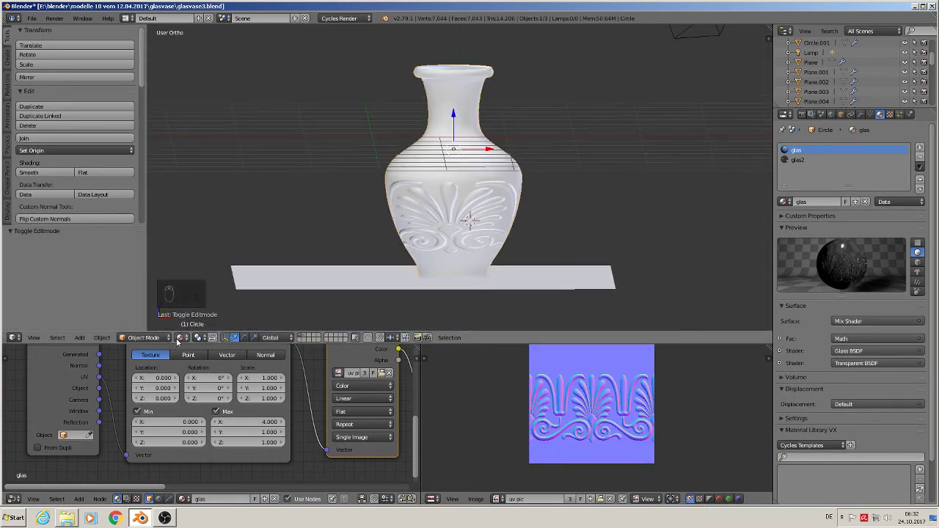
# Switch the viewport to Rendered shading, zoom in on the vase, and pan to the Normal Map and Glass BSDF nodes.
pyautogui.click(179, 339)
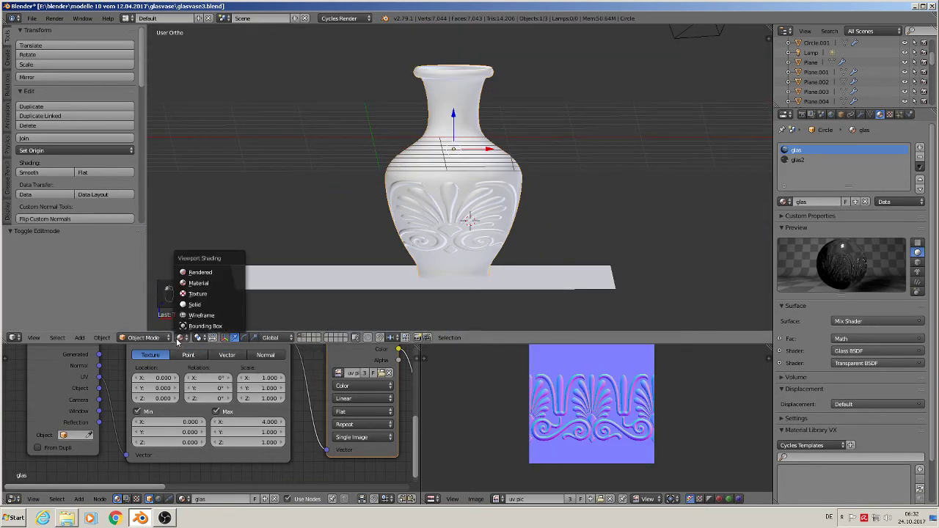
pyautogui.click(201, 272)
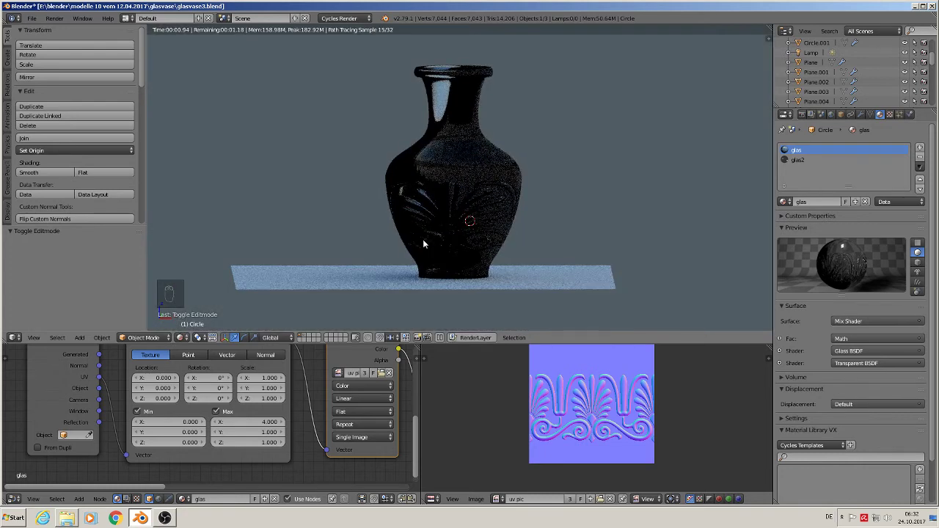
pyautogui.scroll(3, 423, 245)
pyautogui.moveTo(468, 272); pyautogui.dragTo(437, 259, button='middle')
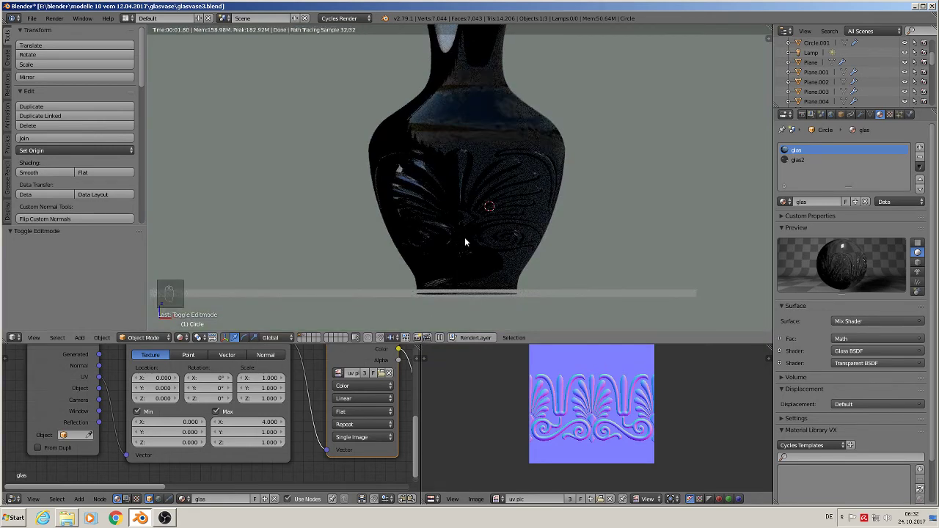
pyautogui.moveTo(342, 398); pyautogui.dragTo(106, 417, button='middle')
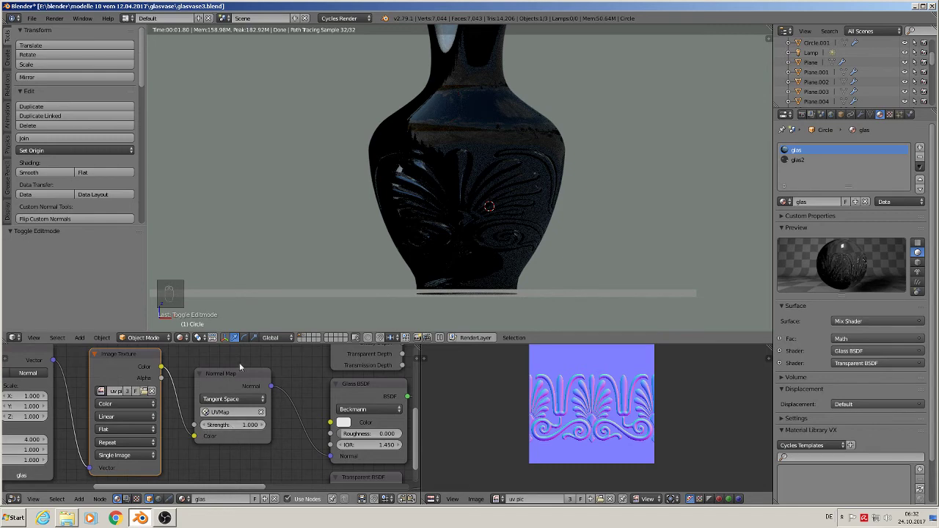
# Step the Normal Map strength down from 1.0 to 0.200 with its decrement arrow.
pyautogui.click(204, 425)
pyautogui.click(204, 426)
pyautogui.click(204, 426)
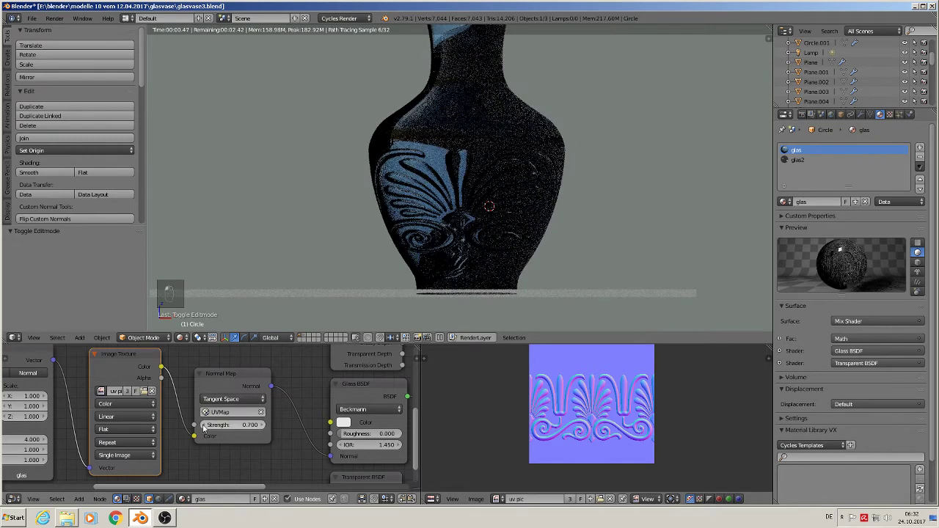
pyautogui.click(204, 426)
pyautogui.click(204, 426)
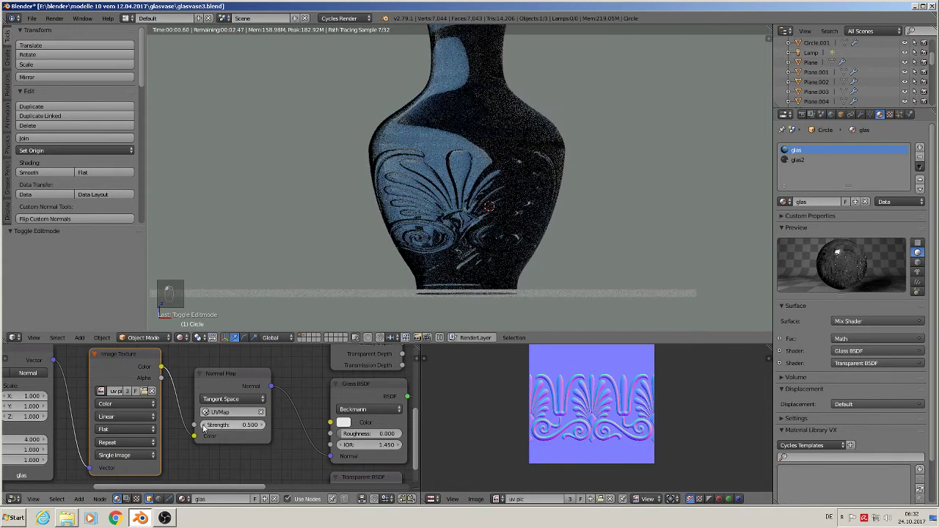
pyautogui.click(204, 426)
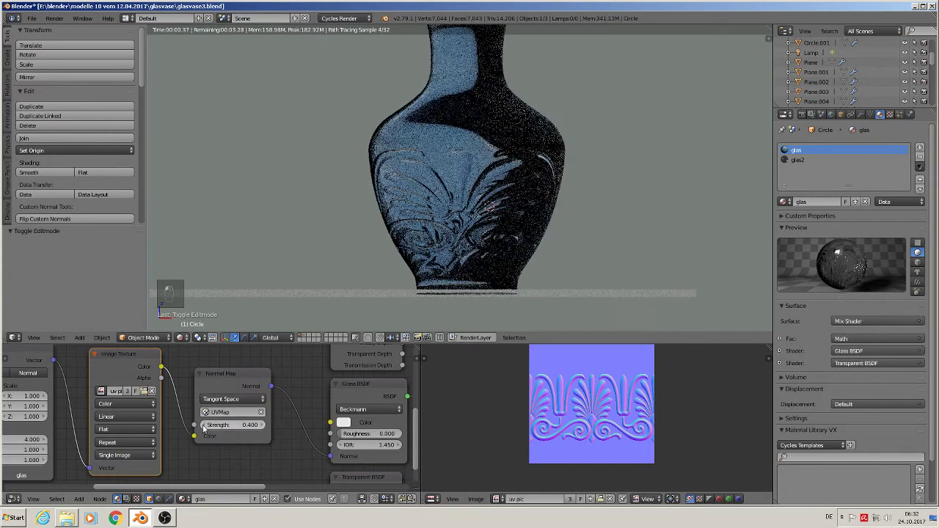
pyautogui.click(204, 426)
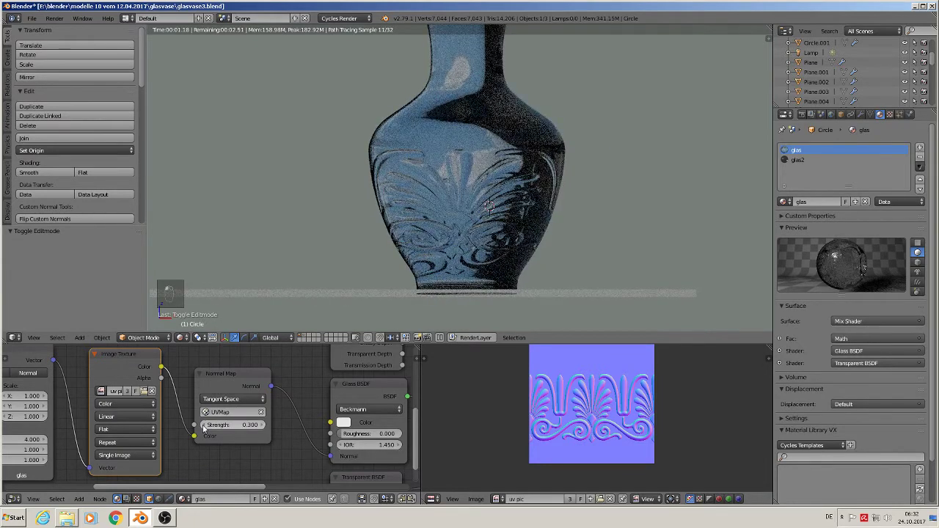
pyautogui.click(204, 426)
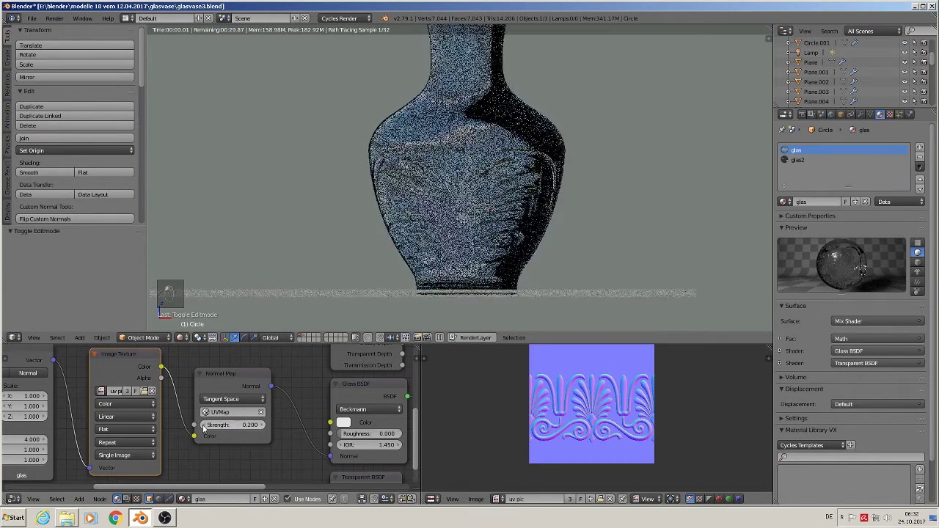
pyautogui.click(265, 425)
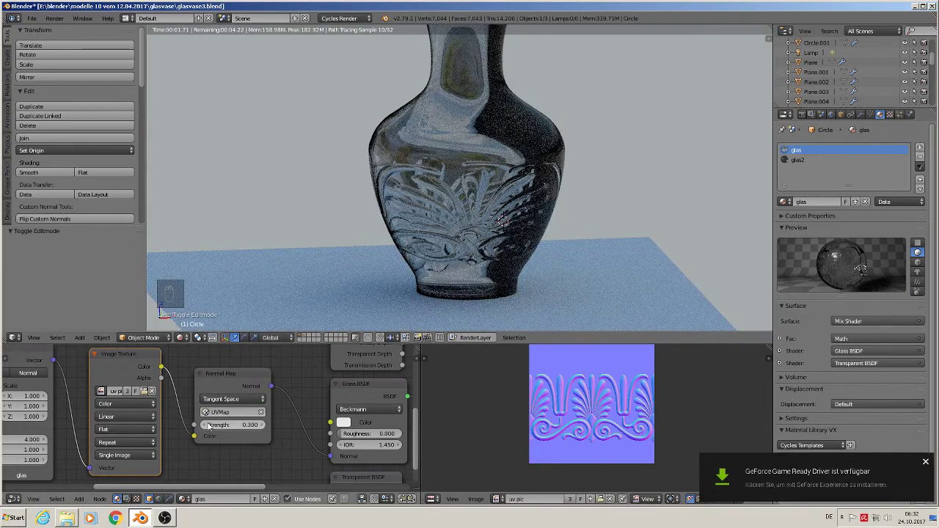
pyautogui.click(204, 425)
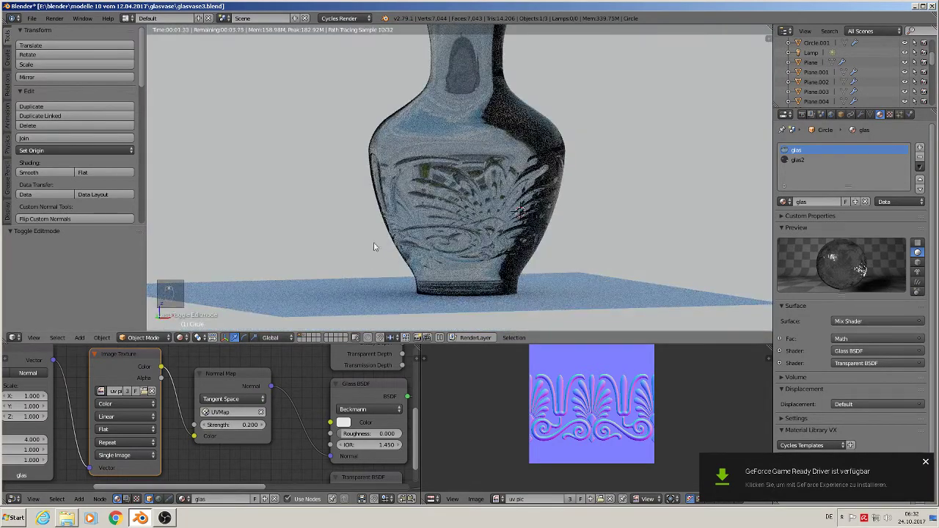
# Orbit to a higher angle and zoom to frame the whole glass vase on its ground plane.
pyautogui.moveTo(373, 247); pyautogui.dragTo(486, 256, button='middle')
pyautogui.scroll(-3, 436, 253)
pyautogui.scroll(-2, 474, 251)
pyautogui.scroll(2, 484, 258)
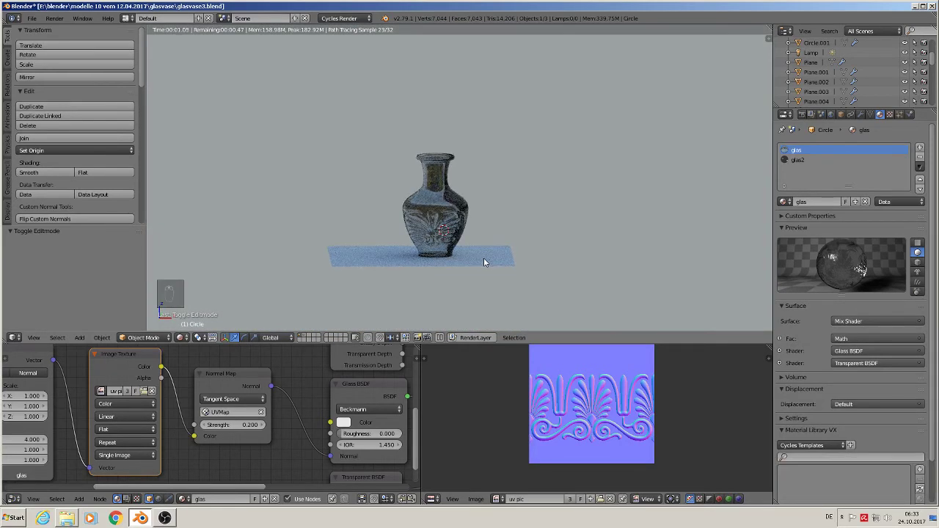
pyautogui.scroll(2, 484, 257)
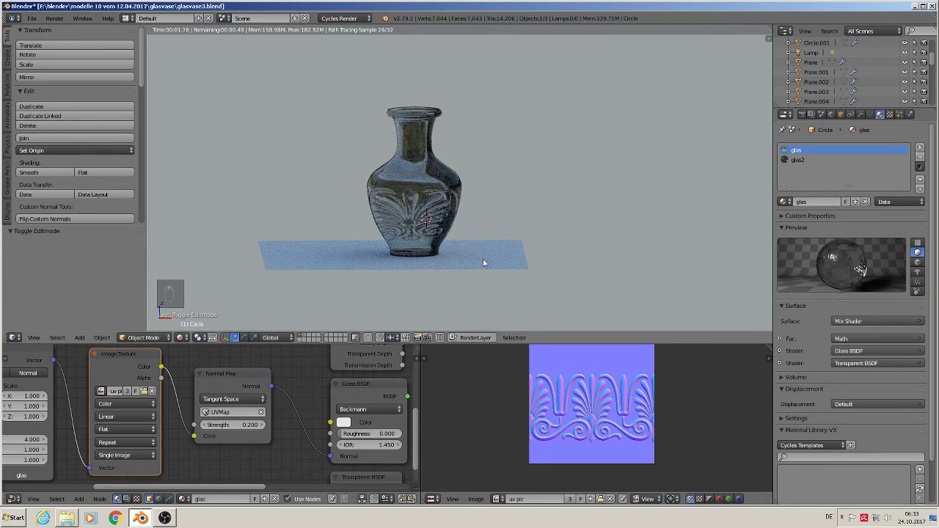